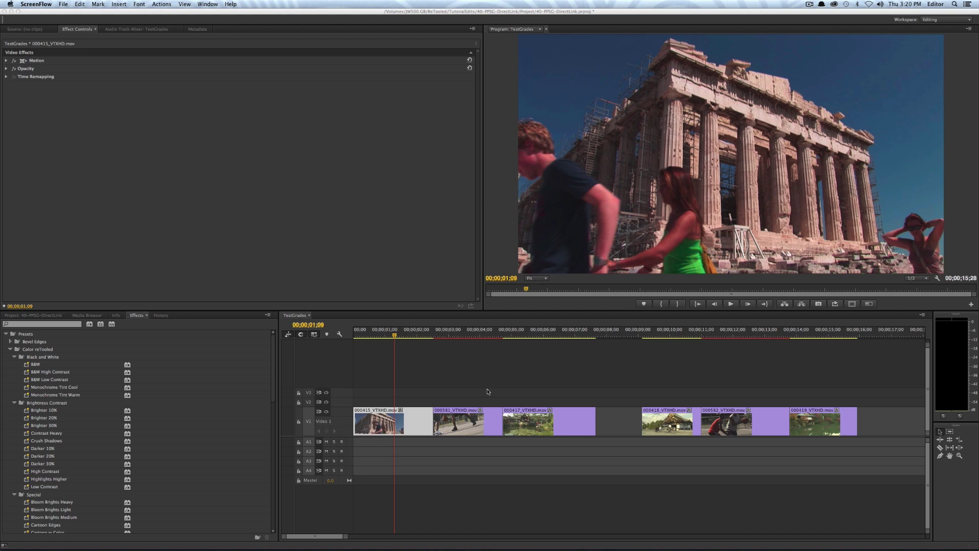
- Scrub through the sequence and select the Parthenon clip 000415_VTXHD.mov
{"action": "left_click", "coordinate": [406, 335]}
{"action": "left_click", "coordinate": [409, 336]}
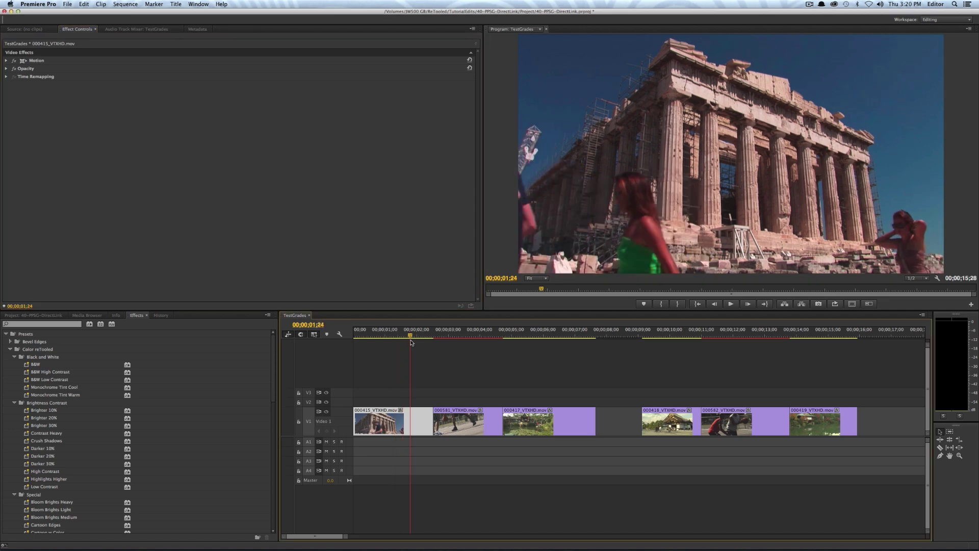
{"action": "left_click_drag", "start_coordinate": [411, 341], "coordinate": [387, 393]}
{"action": "left_click", "coordinate": [417, 396]}
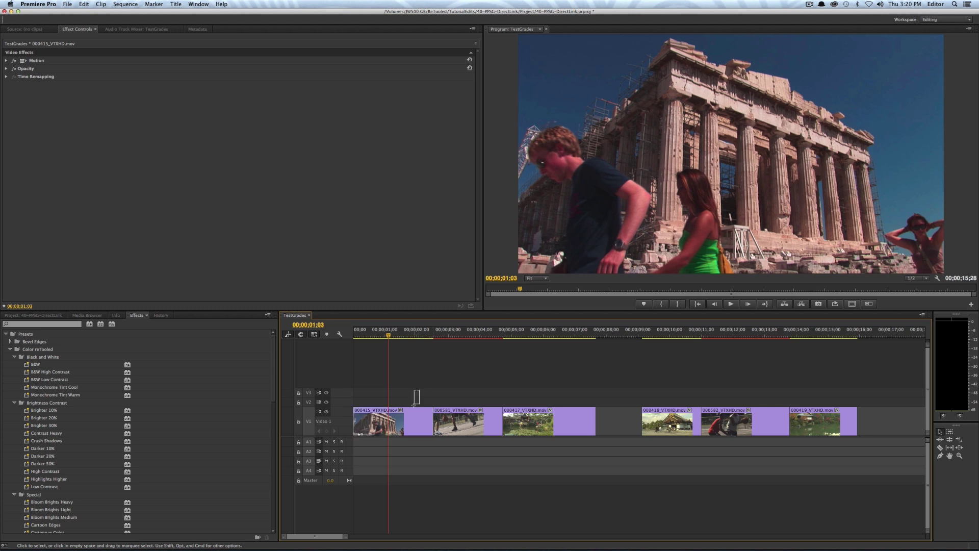
{"action": "left_click", "coordinate": [413, 412]}
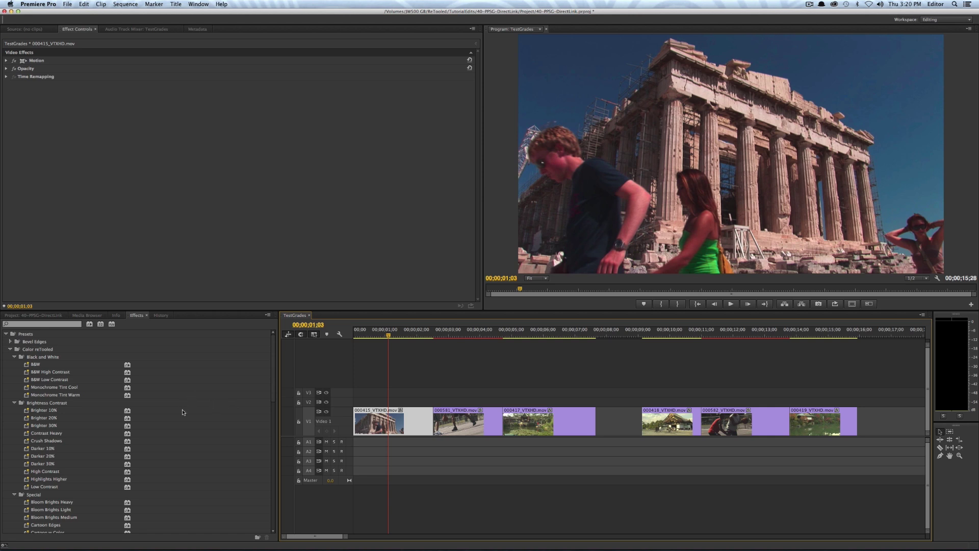
- Apply the Tints > Cool Shadow Warm Highlight preset to clip 000415
{"action": "scroll", "coordinate": [185, 419], "scroll_direction": "down", "scroll_amount": 15}
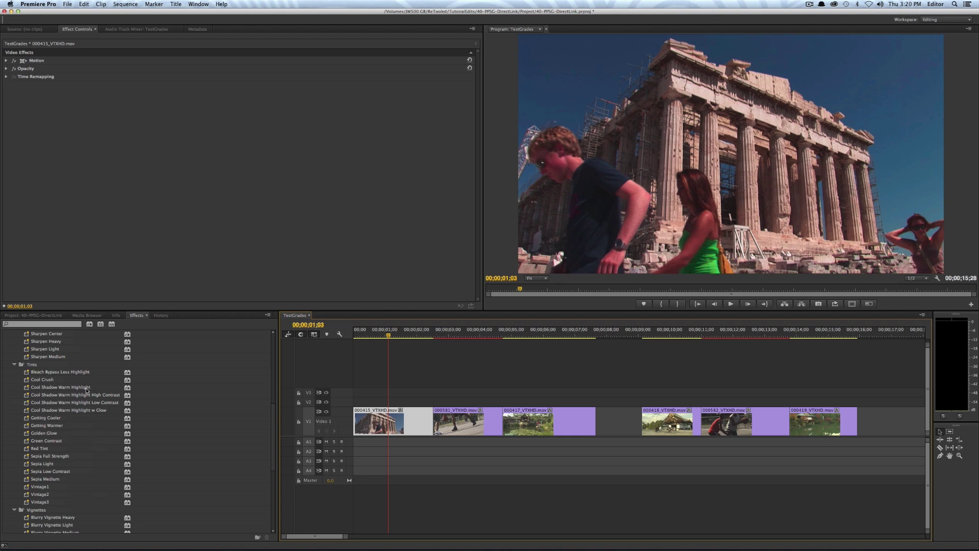
{"action": "left_click", "coordinate": [76, 389]}
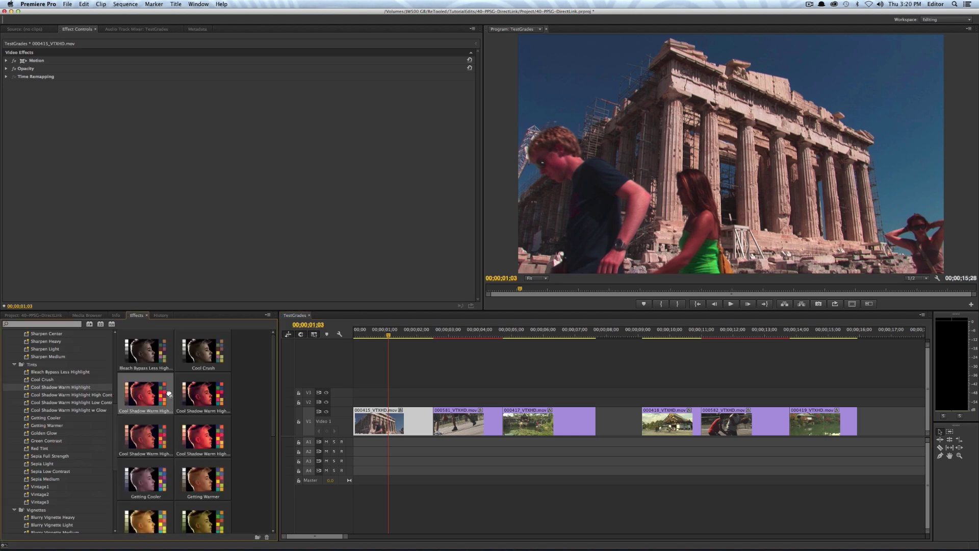
{"action": "left_click_drag", "start_coordinate": [76, 389], "coordinate": [408, 421]}
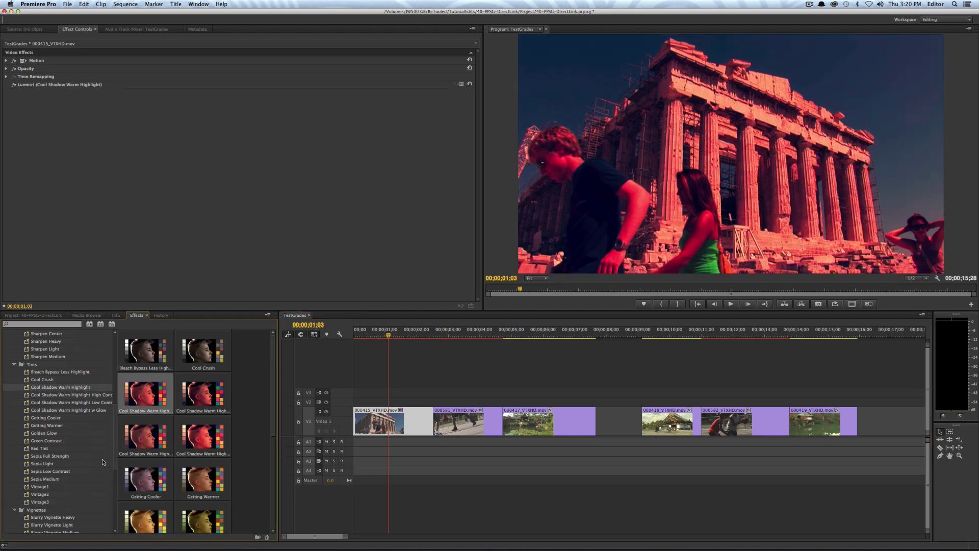
- Add the Vignettes > Vignette Rectangle 60% preset to clip 000415
{"action": "scroll", "coordinate": [104, 460], "scroll_direction": "down", "scroll_amount": 5}
{"action": "left_click", "coordinate": [75, 463]}
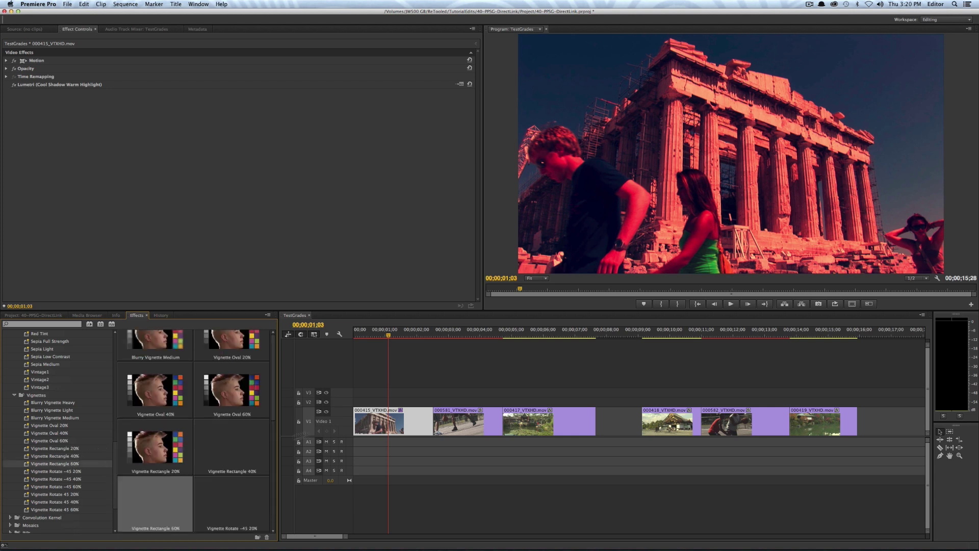
{"action": "left_click_drag", "start_coordinate": [75, 463], "coordinate": [387, 417]}
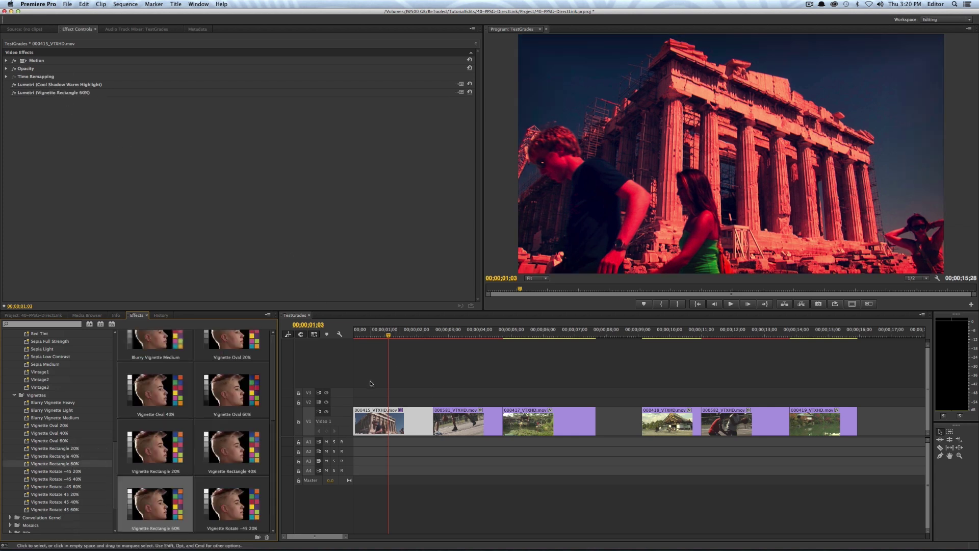
{"action": "left_click", "coordinate": [454, 337]}
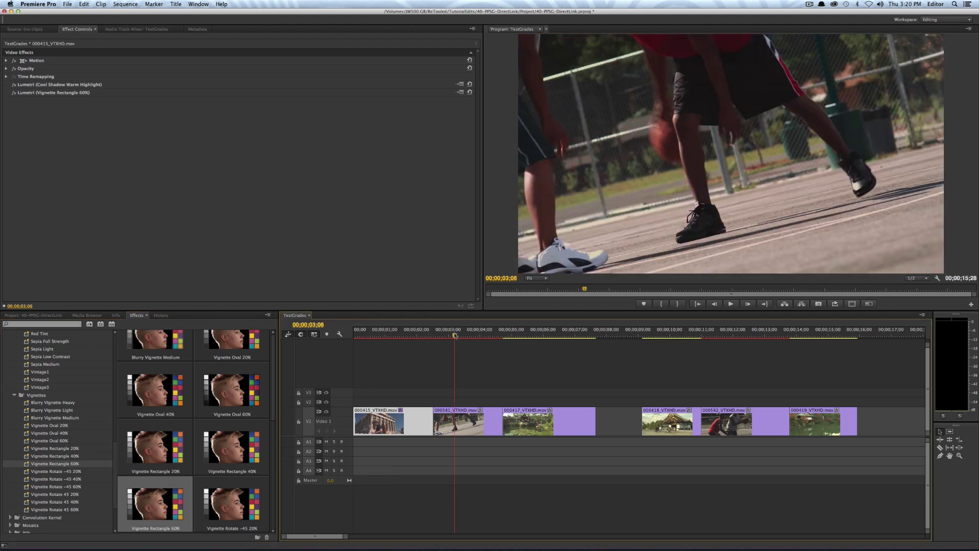
- Apply the Cool Crush preset to the basketball clip 000581
{"action": "scroll", "coordinate": [66, 403], "scroll_direction": "up", "scroll_amount": 3}
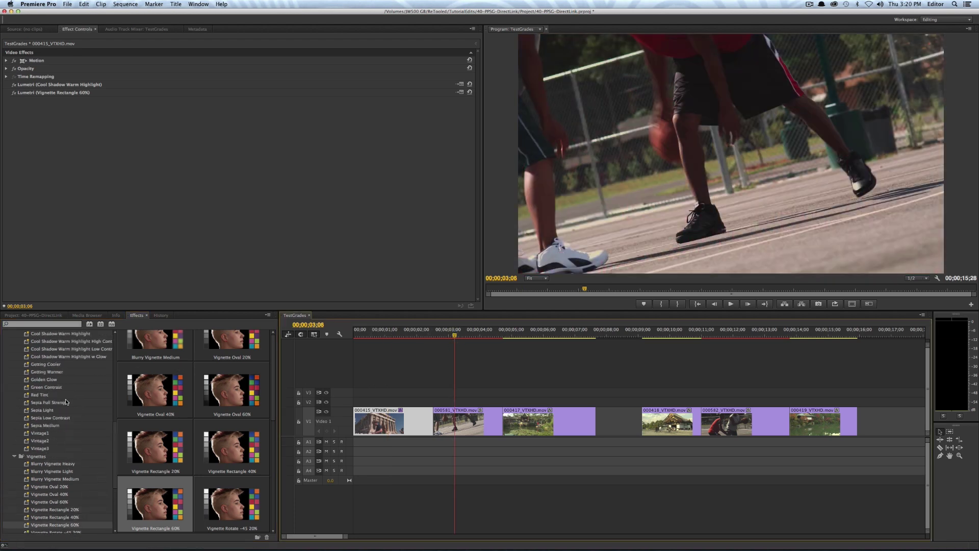
{"action": "scroll", "coordinate": [66, 403], "scroll_direction": "up", "scroll_amount": 1}
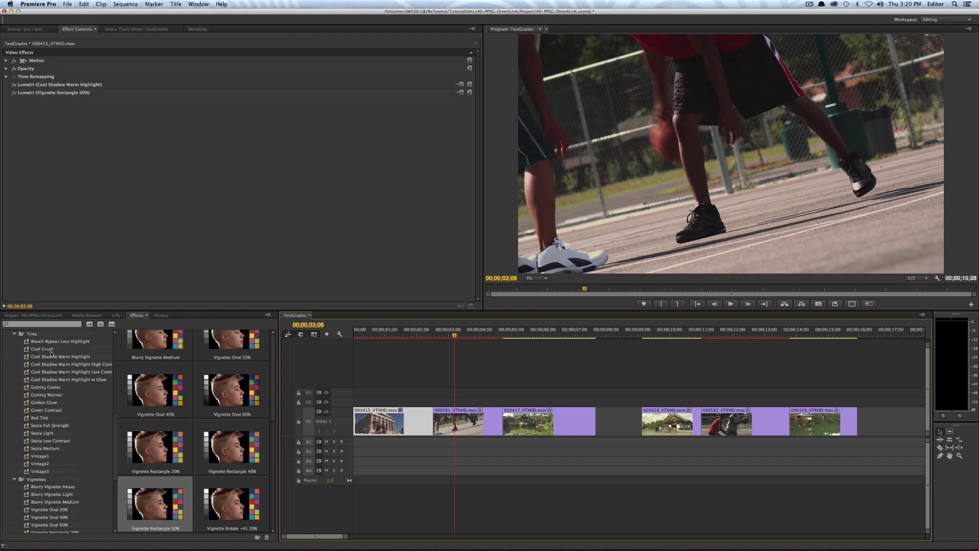
{"action": "left_click_drag", "start_coordinate": [51, 351], "coordinate": [456, 427]}
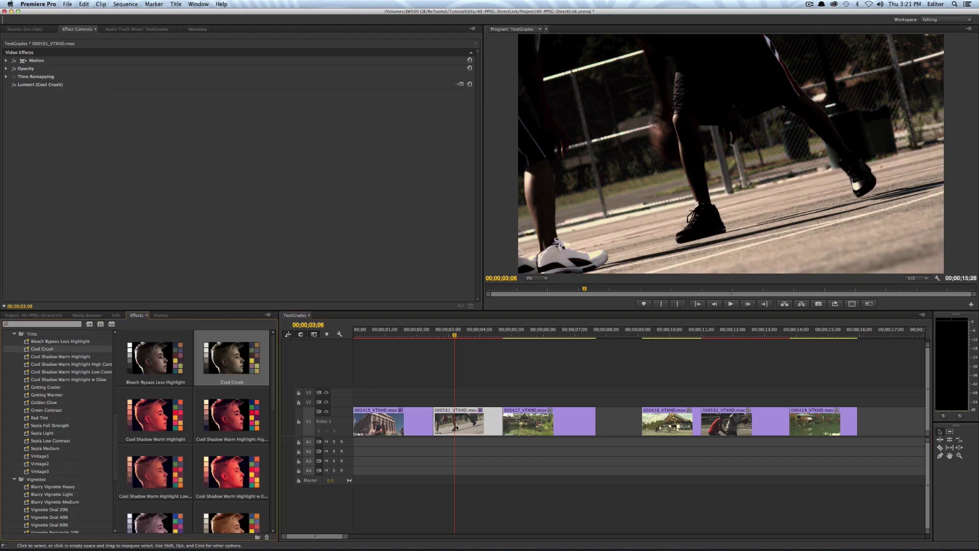
- Apply Brightness Contrast > Darker 20% to garden clip 000417 and review the later clips
{"action": "left_click", "coordinate": [539, 335]}
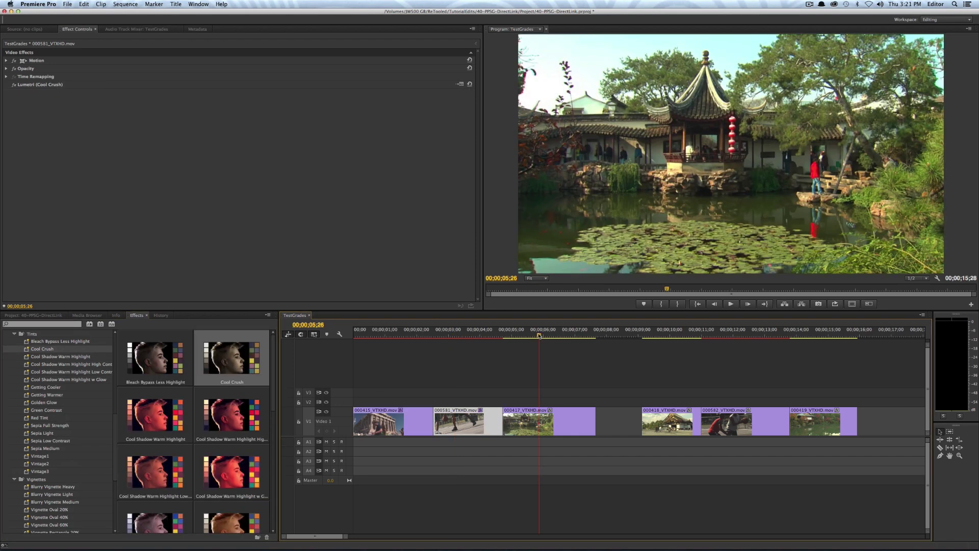
{"action": "scroll", "coordinate": [50, 427], "scroll_direction": "up", "scroll_amount": 3}
{"action": "scroll", "coordinate": [50, 426], "scroll_direction": "up", "scroll_amount": 4}
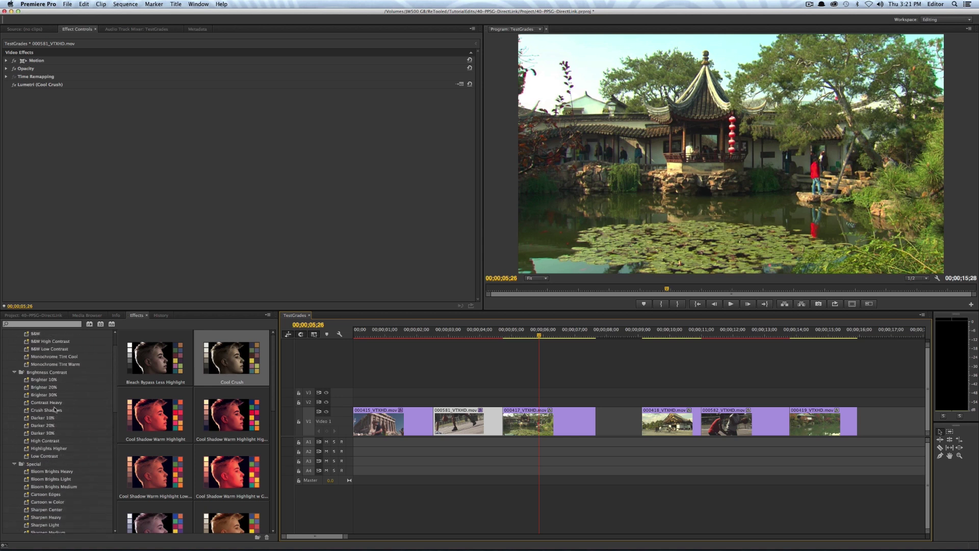
{"action": "left_click_drag", "start_coordinate": [42, 425], "coordinate": [542, 421]}
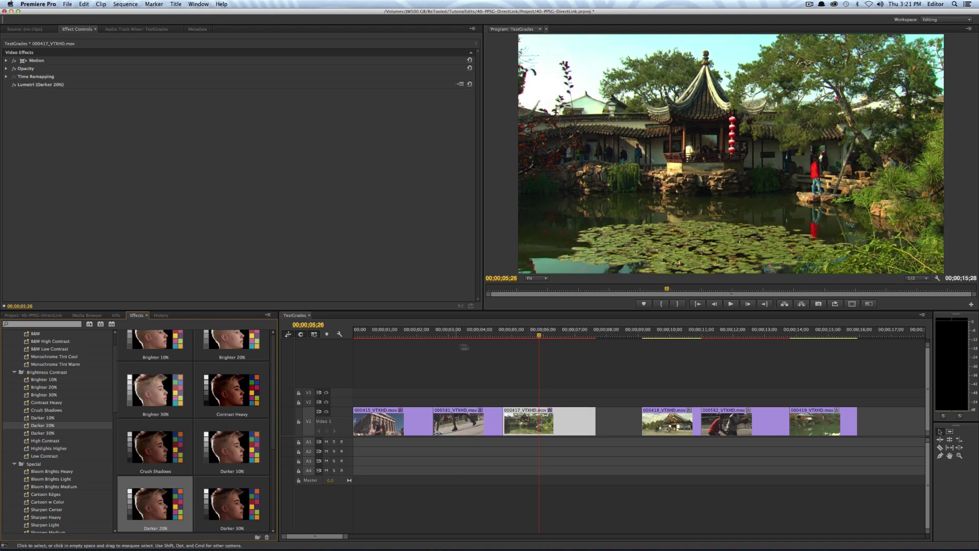
{"action": "left_click_drag", "start_coordinate": [658, 337], "coordinate": [398, 337]}
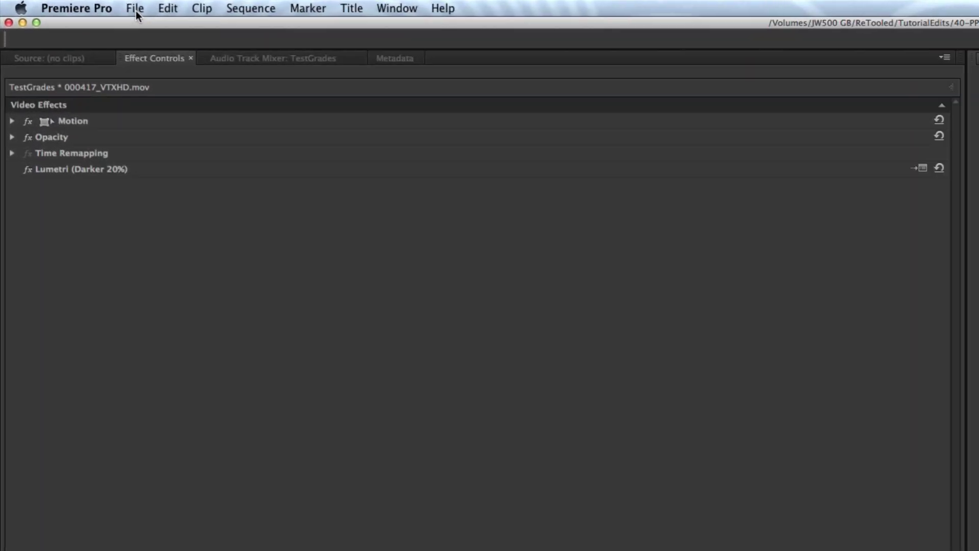
- Save the project and open TestGrades in SpeedGrade with File > Direct Link to Adobe SpeedGrade
{"action": "left_click", "coordinate": [75, 4]}
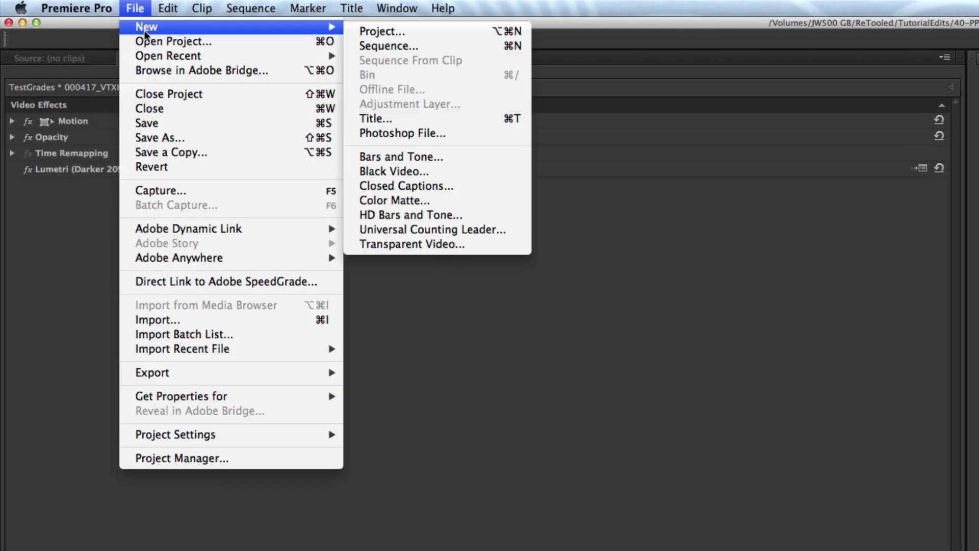
{"action": "left_click", "coordinate": [276, 282]}
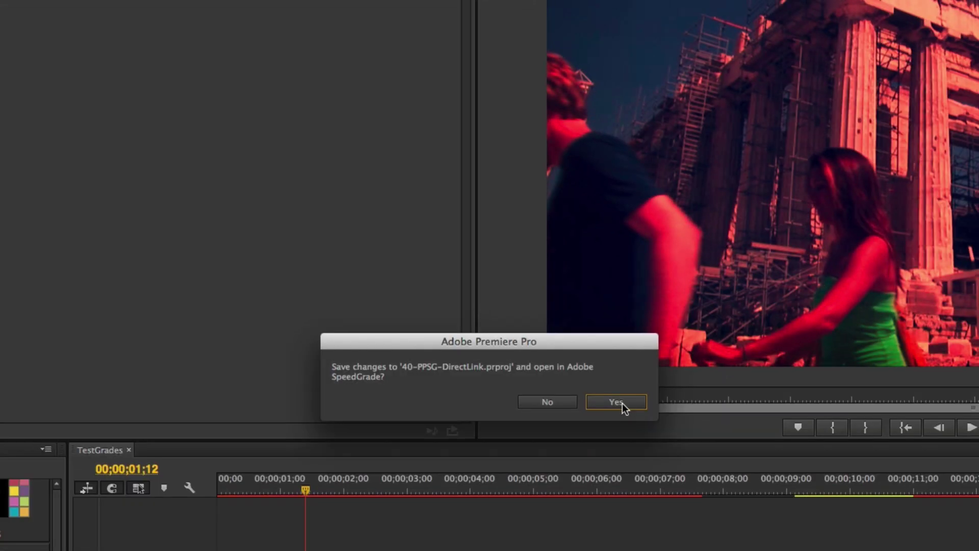
{"action": "left_click", "coordinate": [615, 402]}
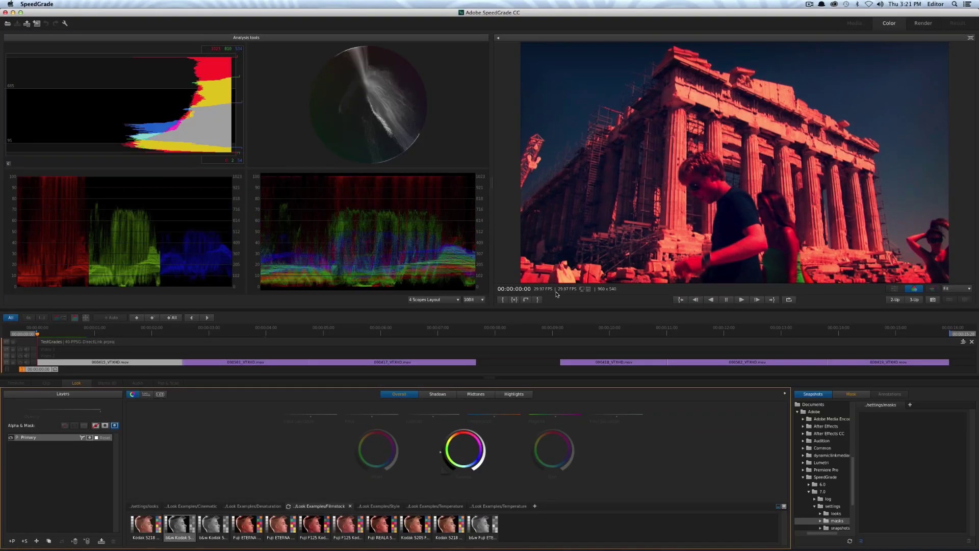
{"action": "key", "text": "space"}
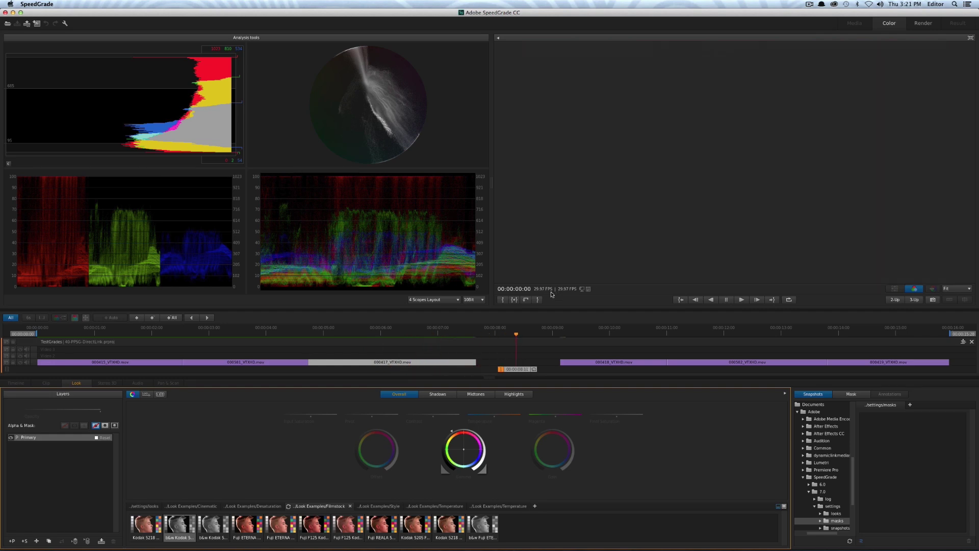
{"action": "left_click", "coordinate": [611, 335]}
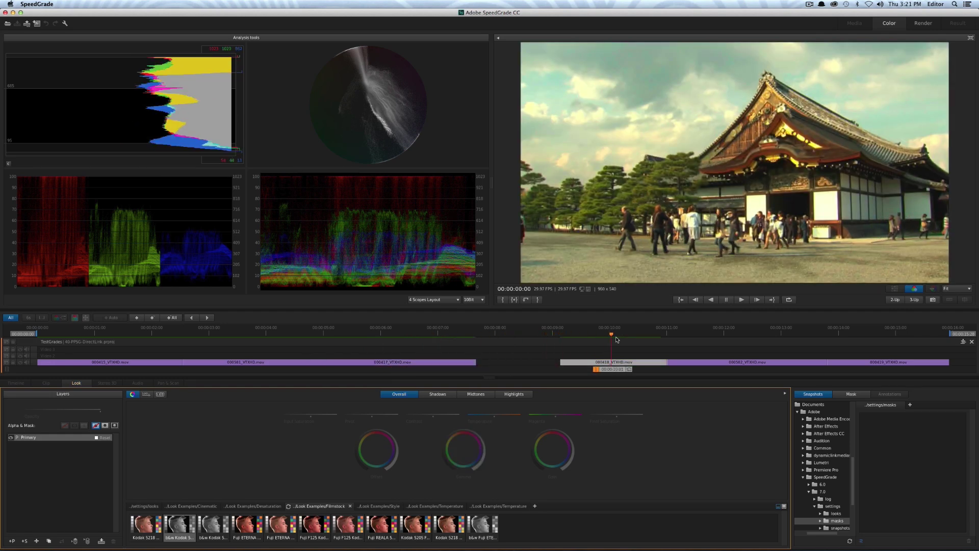
{"action": "left_click_drag", "start_coordinate": [611, 337], "coordinate": [127, 361]}
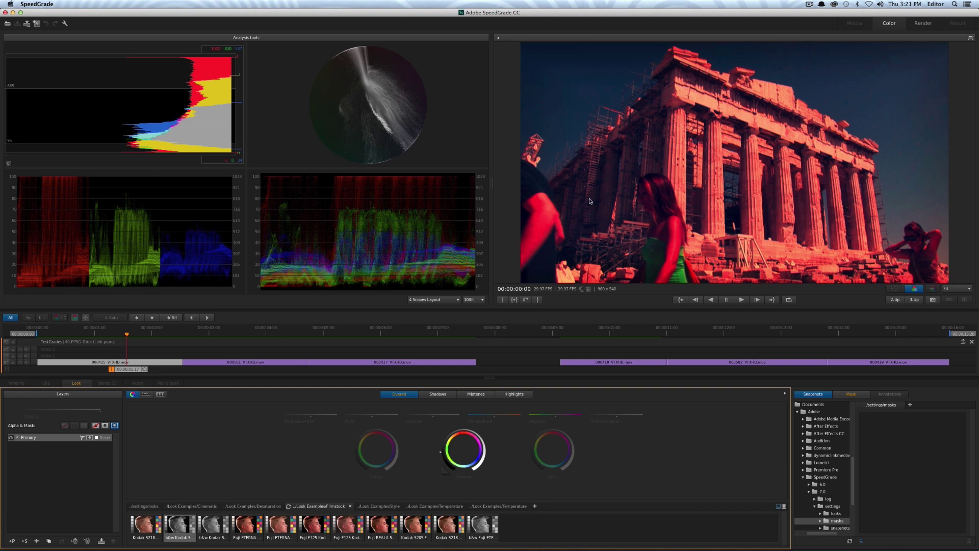
{"action": "left_click", "coordinate": [10, 437]}
{"action": "left_click", "coordinate": [10, 437]}
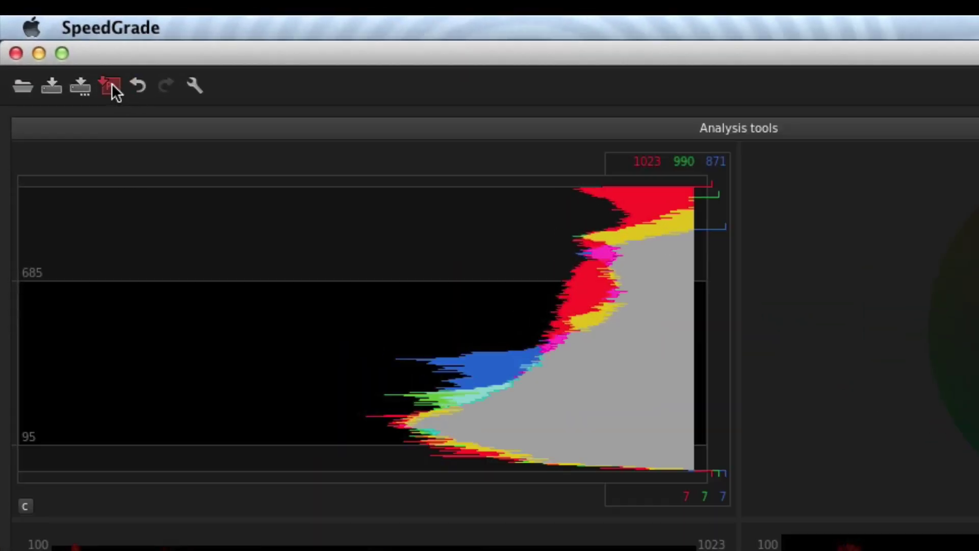
- Return the sequence to Premiere and delete the Cool Shadow Warm Highlight Lumetri from clip 000415
{"action": "left_click", "coordinate": [111, 84]}
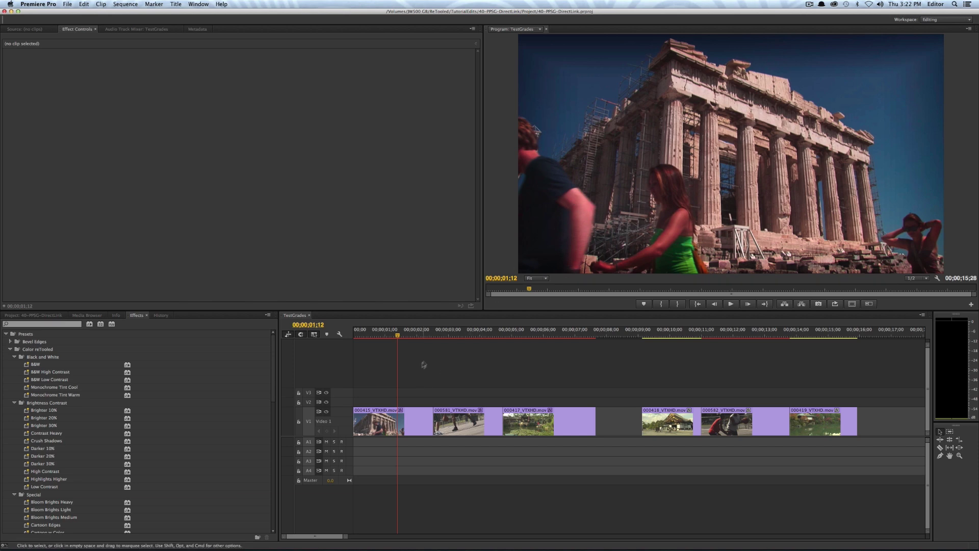
{"action": "left_click", "coordinate": [393, 423]}
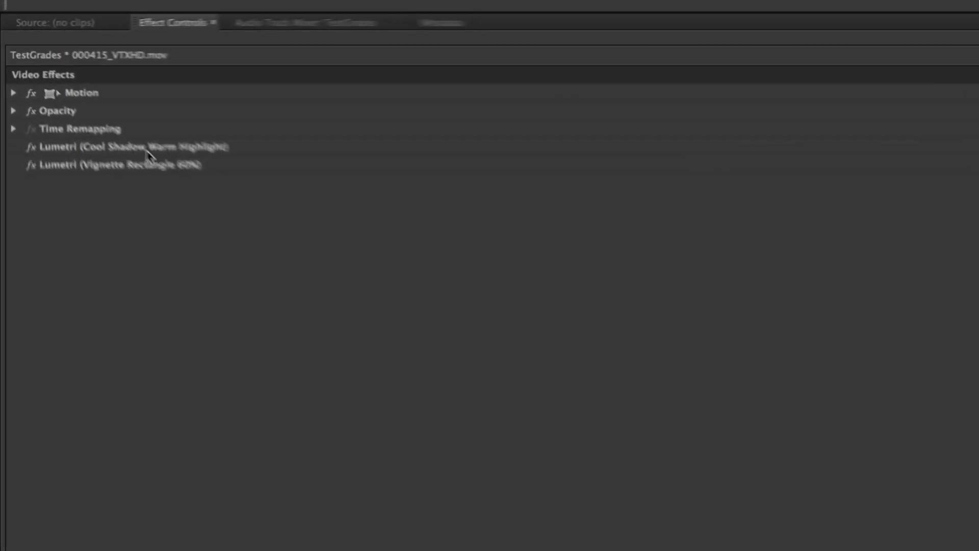
{"action": "left_click", "coordinate": [142, 145]}
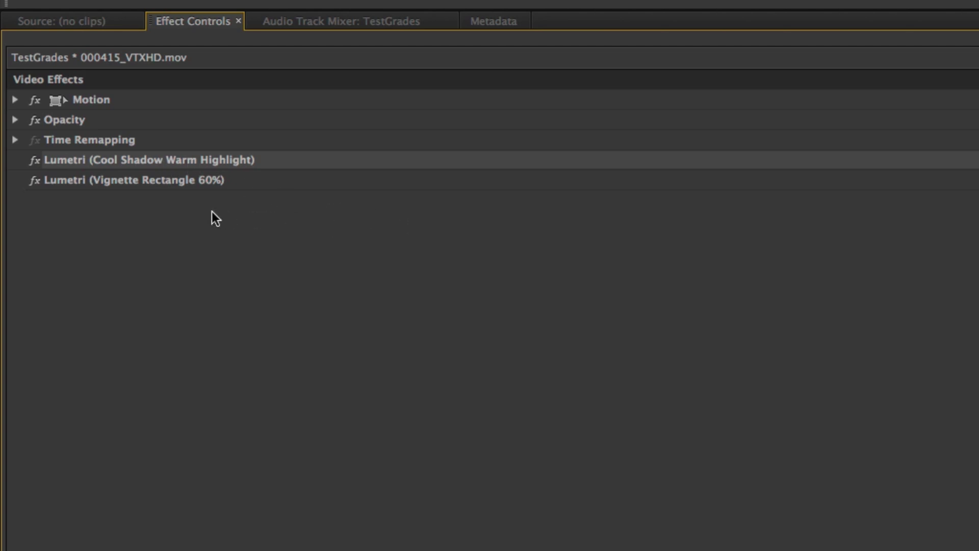
{"action": "left_click", "coordinate": [124, 178]}
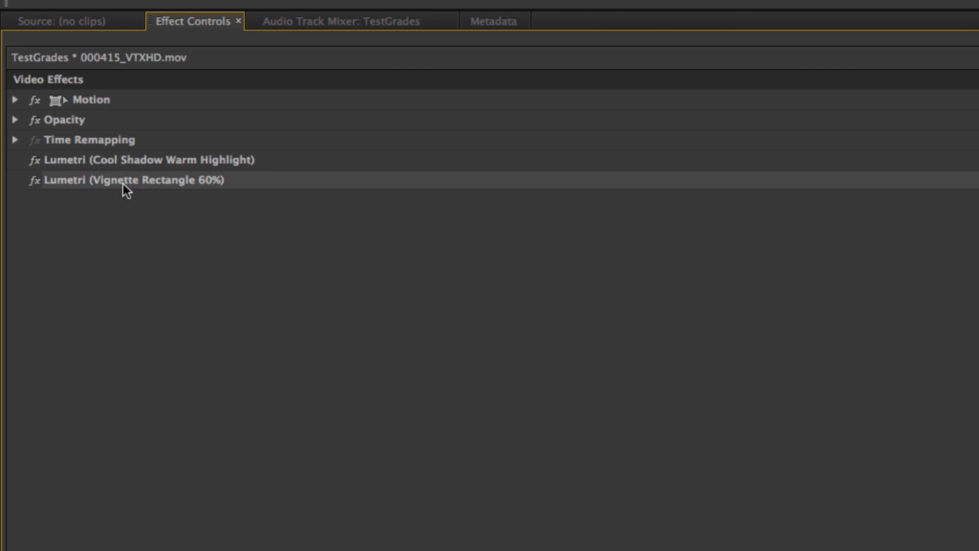
{"action": "left_click", "coordinate": [125, 158]}
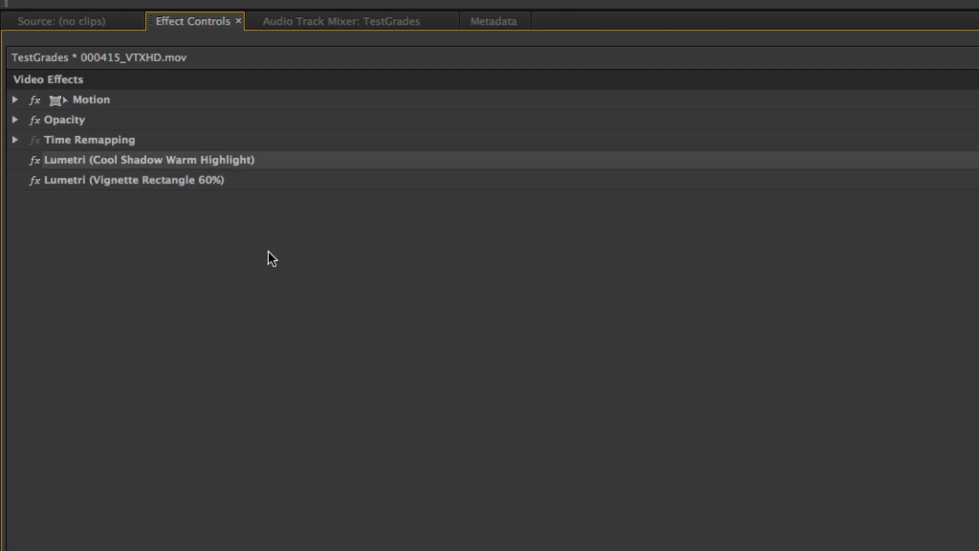
{"action": "key", "text": "Delete"}
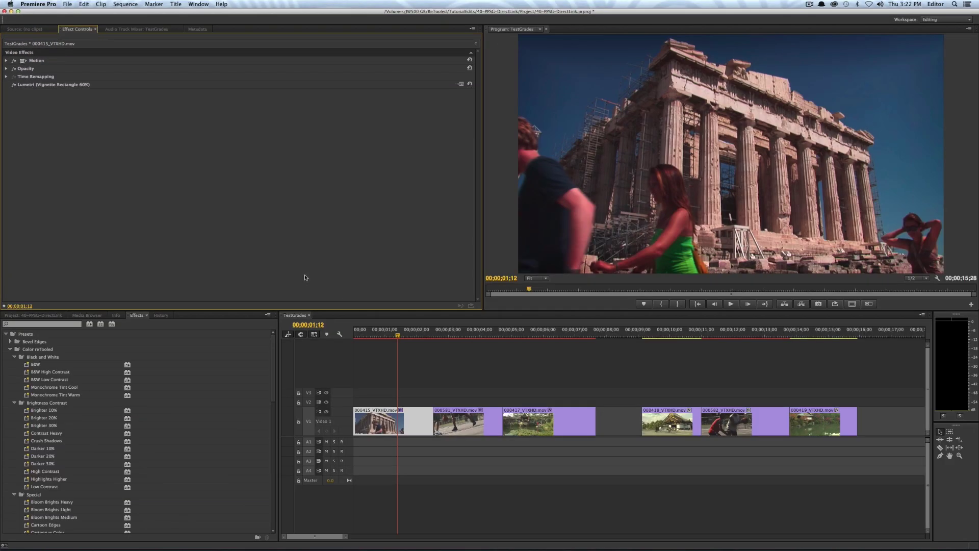
- Place an Adjustment Layer on V2 at sequence start, trimmed to 00;00;02;18
{"action": "left_click", "coordinate": [42, 316]}
{"action": "left_click", "coordinate": [15, 382]}
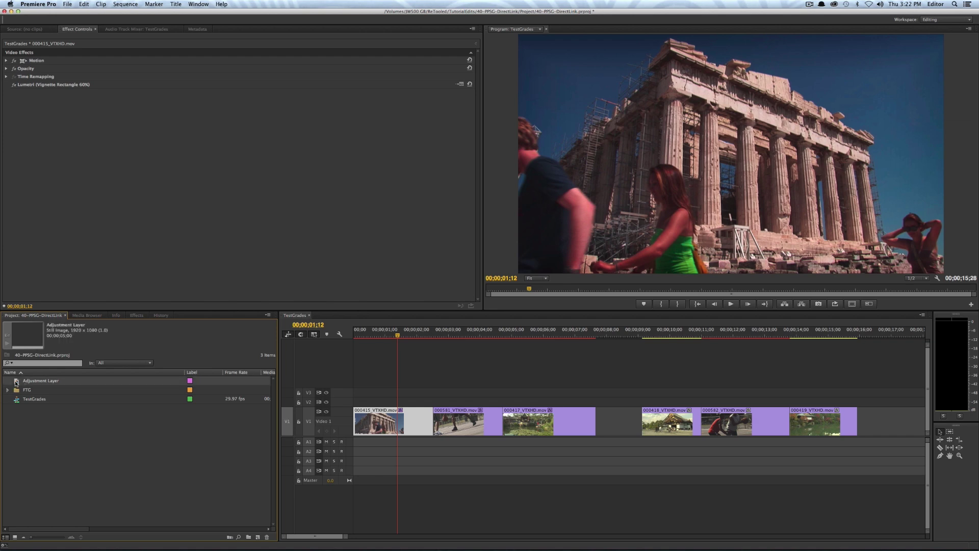
{"action": "left_click_drag", "start_coordinate": [16, 382], "coordinate": [352, 402]}
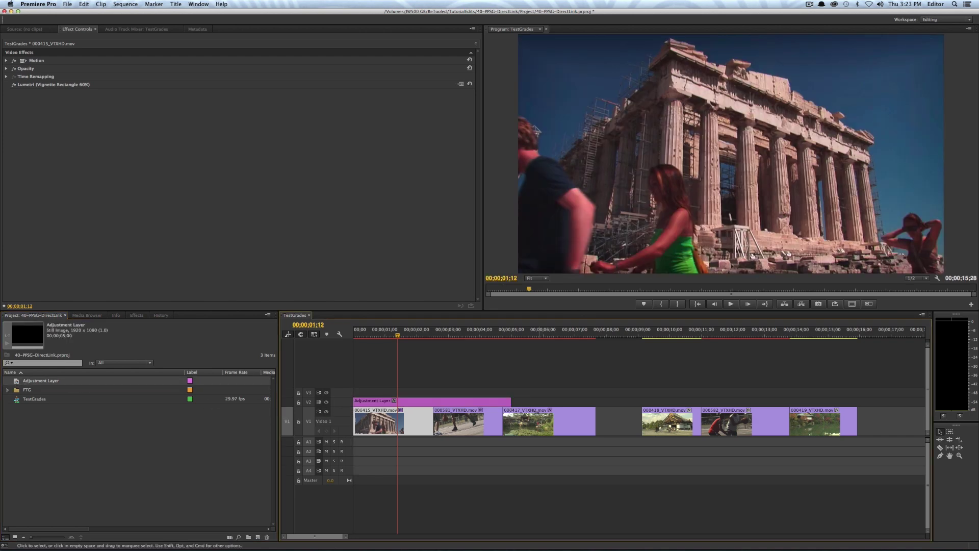
{"action": "left_click_drag", "start_coordinate": [510, 401], "coordinate": [432, 403]}
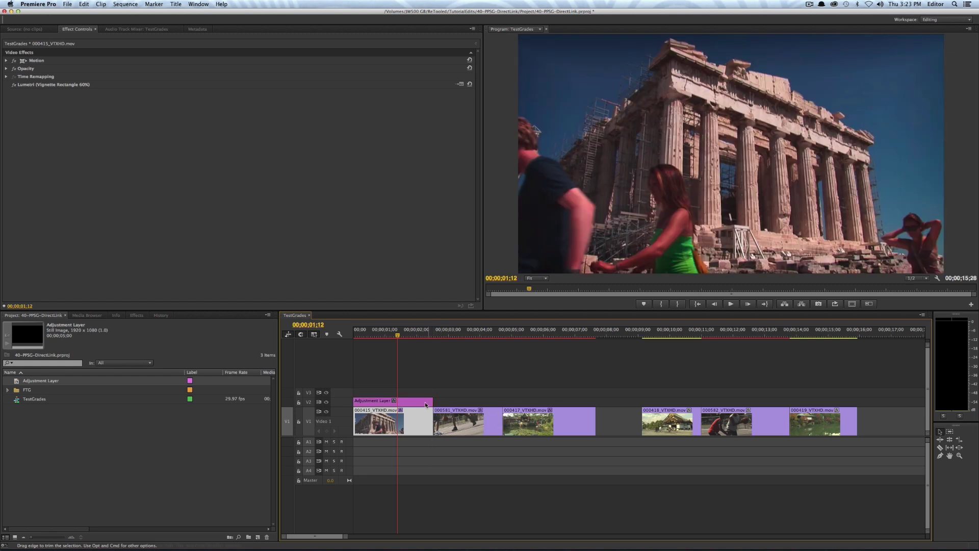
{"action": "left_click", "coordinate": [425, 404]}
- Apply the Color reTooled Tints > Cool Shadow Warm Highlight preset to the adjustment layer
{"action": "left_click", "coordinate": [132, 316]}
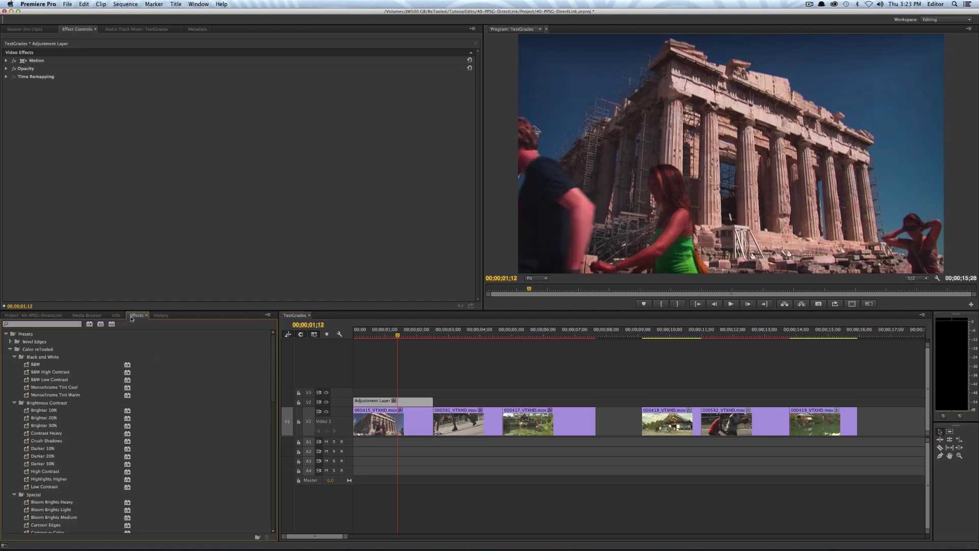
{"action": "scroll", "coordinate": [56, 469], "scroll_direction": "down", "scroll_amount": 5}
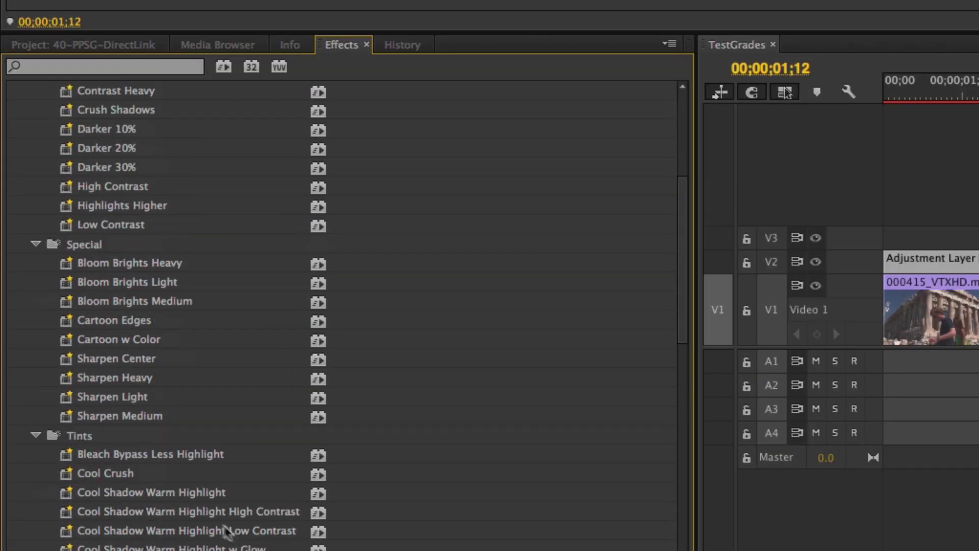
{"action": "left_click", "coordinate": [194, 513]}
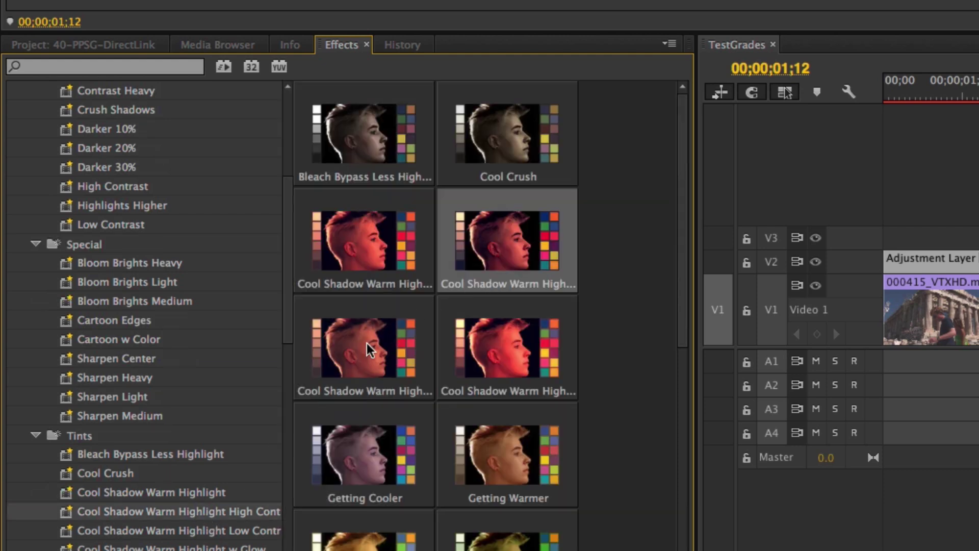
{"action": "left_click_drag", "start_coordinate": [350, 262], "coordinate": [910, 288]}
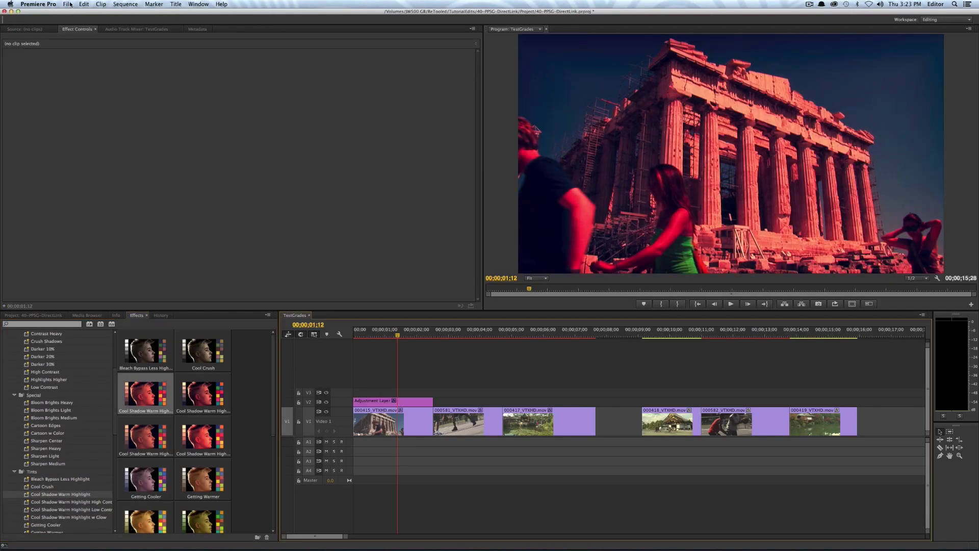
- Save and send the updated TestGrades sequence to SpeedGrade, then select clip 000415
{"action": "left_click", "coordinate": [67, 5]}
{"action": "left_click", "coordinate": [112, 144]}
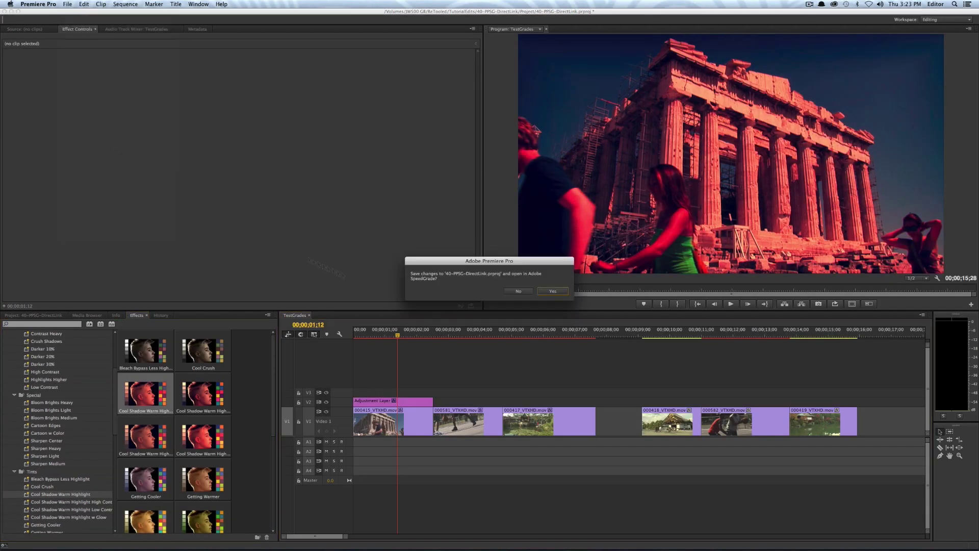
{"action": "left_click", "coordinate": [553, 291]}
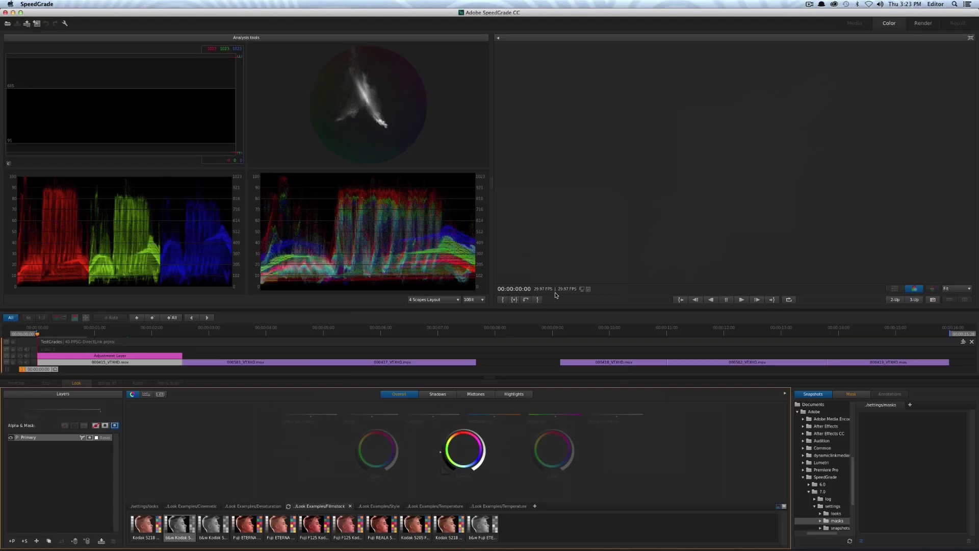
{"action": "left_click", "coordinate": [140, 359]}
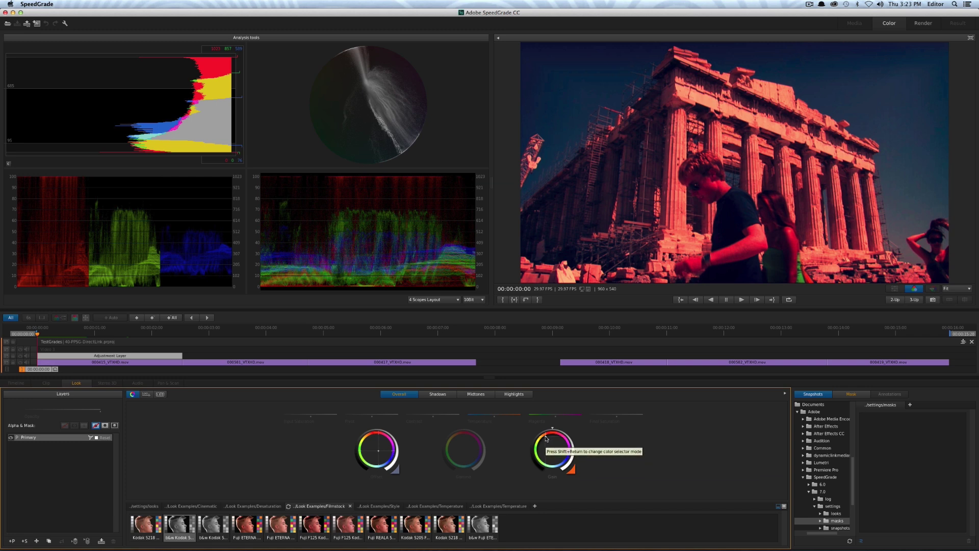
- Shift clip 000415's Gain wheel so the Parthenon moves from deep red toward pinkish-blue
{"action": "left_click_drag", "start_coordinate": [546, 437], "coordinate": [545, 436]}
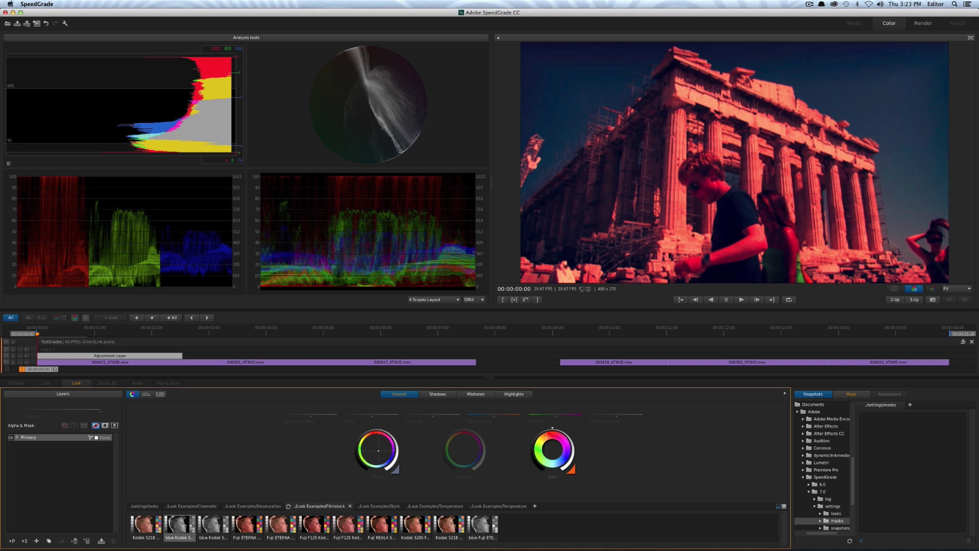
{"action": "left_click_drag", "start_coordinate": [546, 436], "coordinate": [548, 440]}
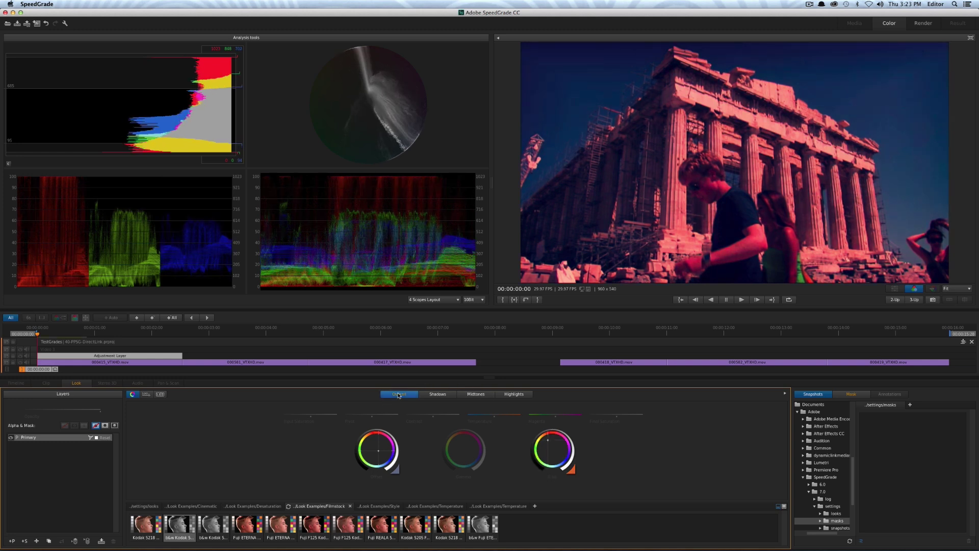
{"action": "left_click", "coordinate": [135, 364]}
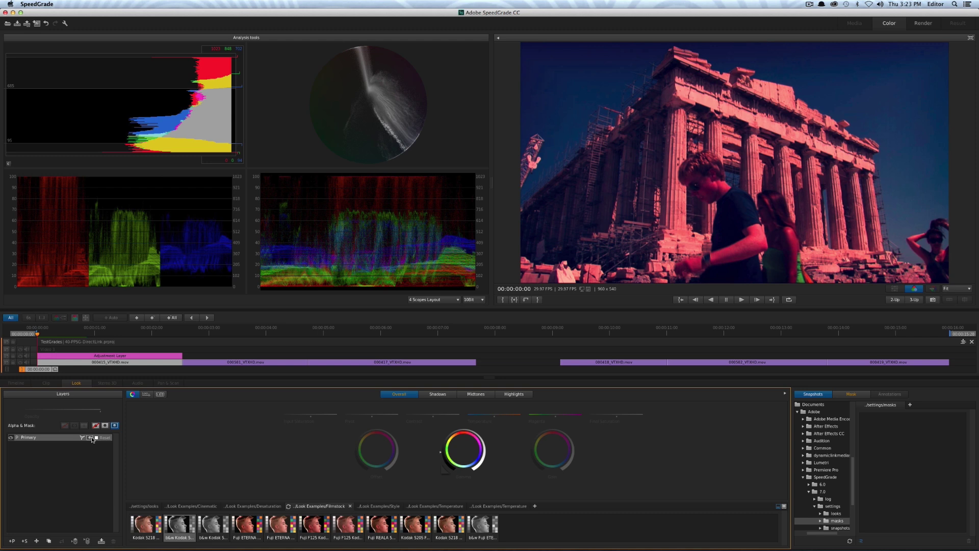
- Mask the adjustment layer's grade to a large soft ellipse around the temple and return it to Premiere
{"action": "left_click", "coordinate": [852, 394]}
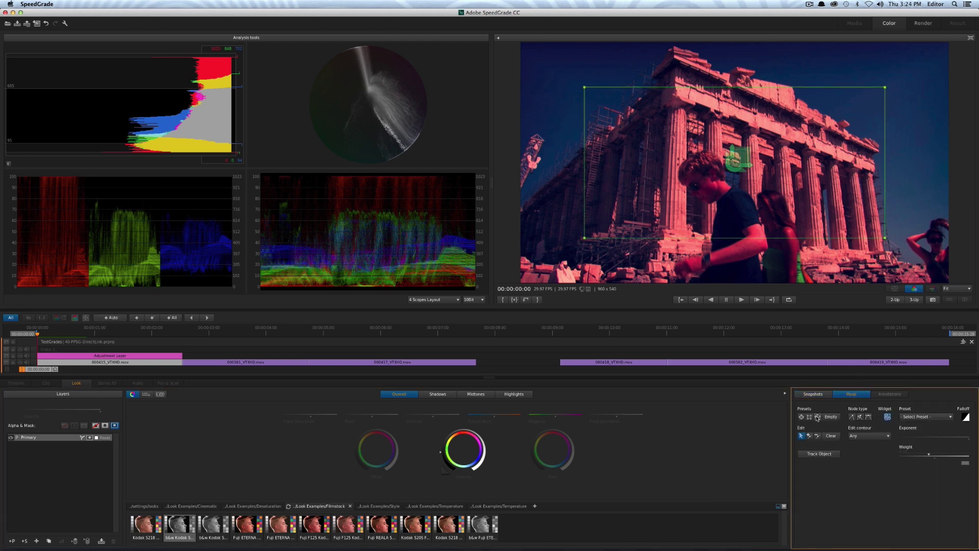
{"action": "left_click", "coordinate": [817, 417]}
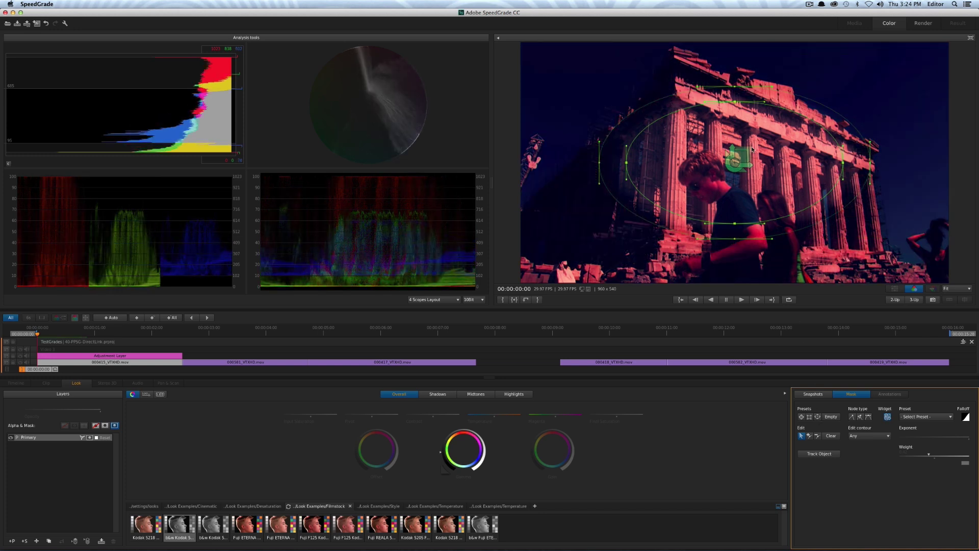
{"action": "mouse_move", "coordinate": [748, 152]}
{"action": "left_mouse_down"}
{"action": "mouse_move", "coordinate": [764, 157]}
{"action": "mouse_move", "coordinate": [747, 163]}
{"action": "mouse_move", "coordinate": [756, 156]}
{"action": "left_mouse_up"}
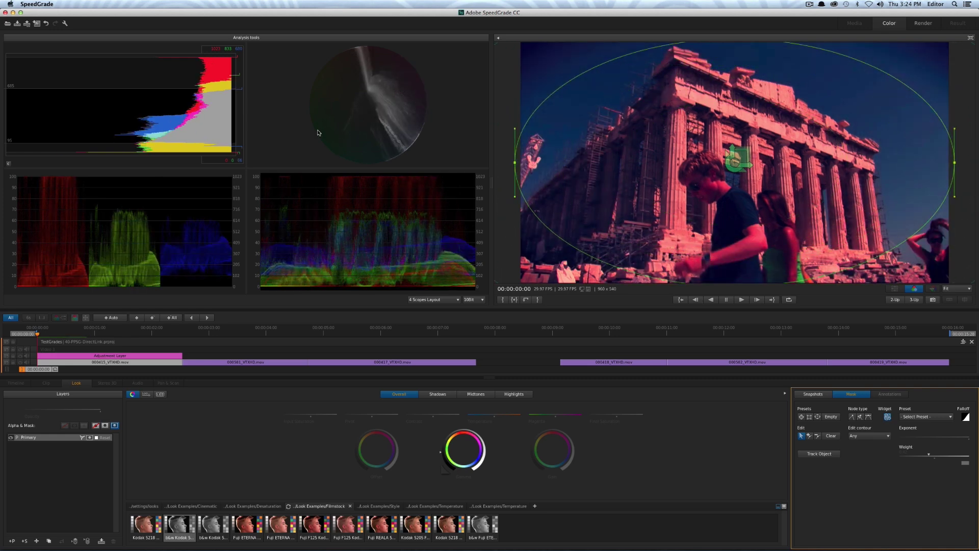
{"action": "left_click", "coordinate": [37, 26]}
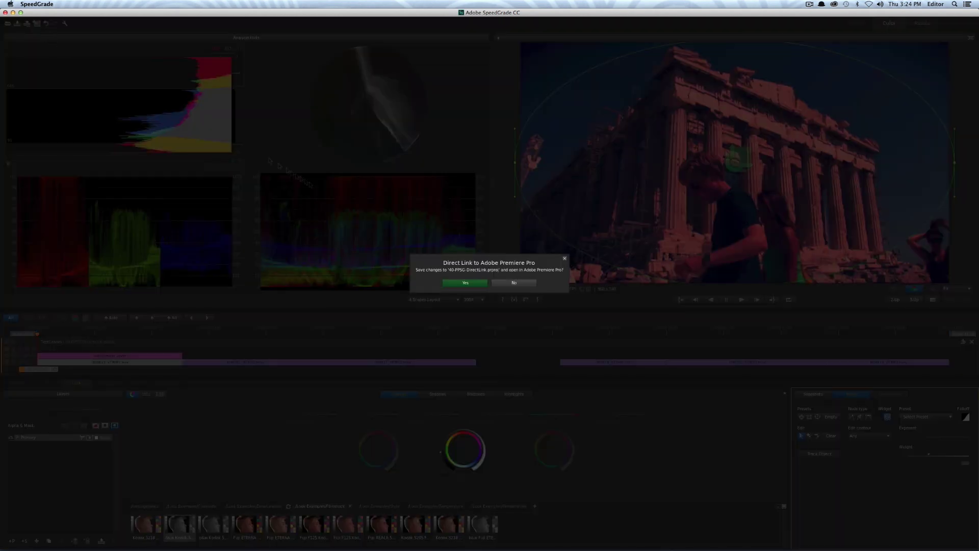
{"action": "left_click", "coordinate": [476, 286]}
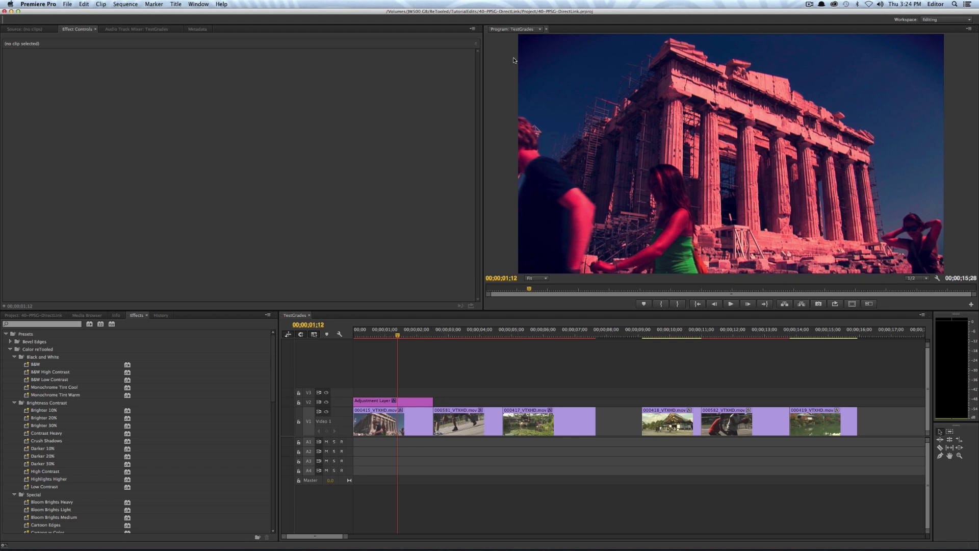
- Move the playhead to the basketball shot at 03;16 and choose Direct Link to Adobe SpeedGrade
{"action": "left_click", "coordinate": [460, 401]}
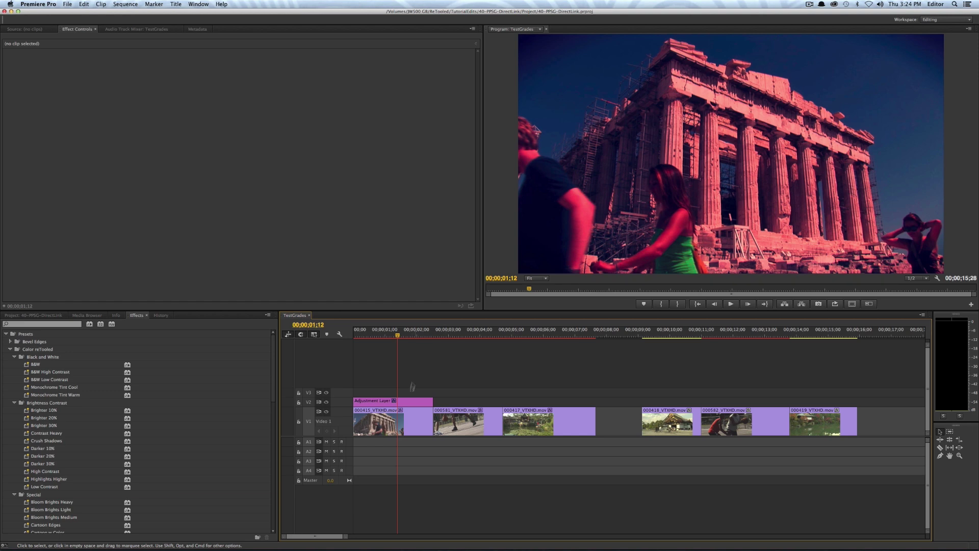
{"action": "left_click", "coordinate": [428, 401]}
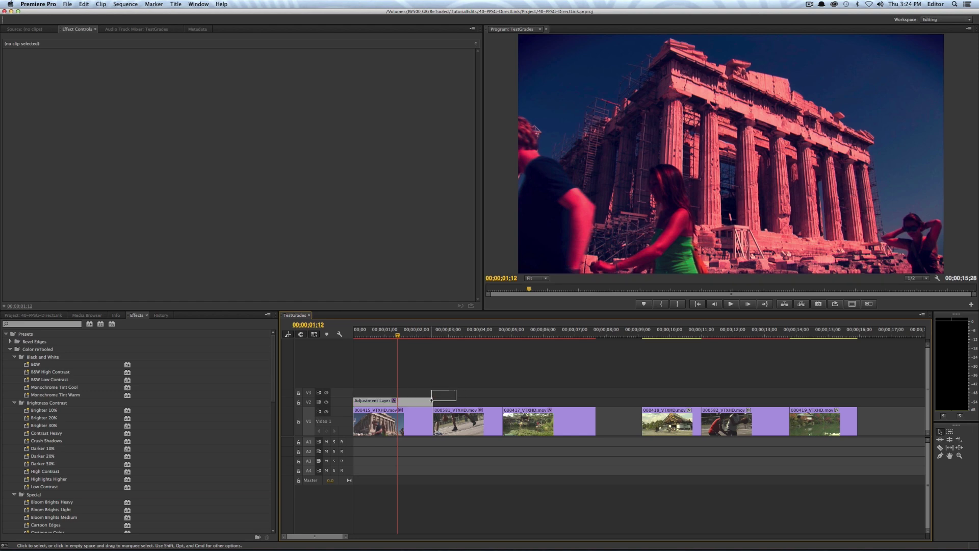
{"action": "left_click", "coordinate": [465, 331]}
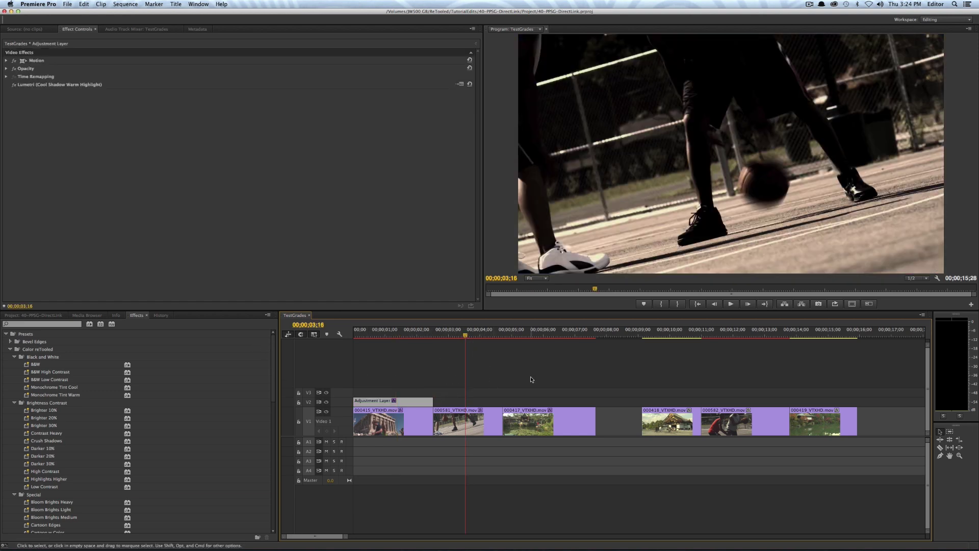
{"action": "left_click", "coordinate": [69, 4]}
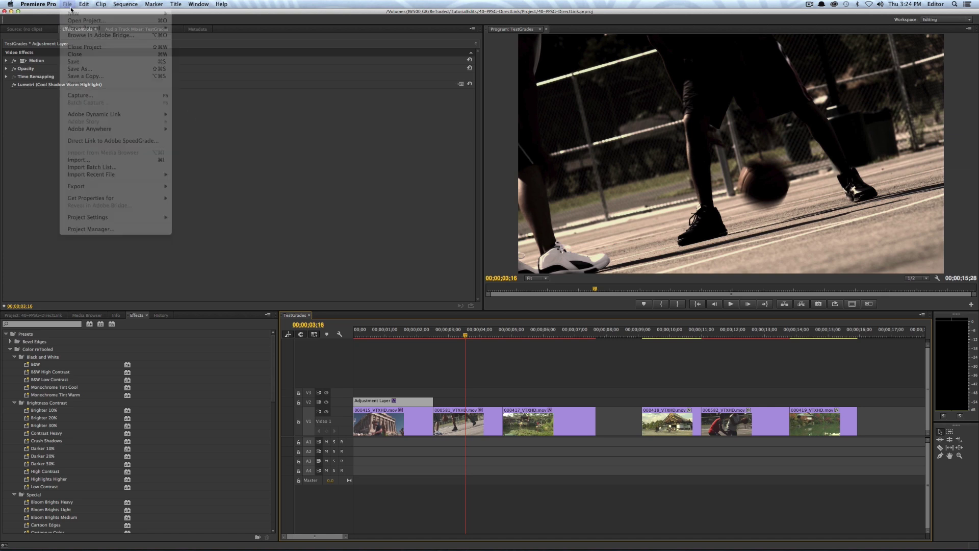
{"action": "left_click", "coordinate": [128, 141]}
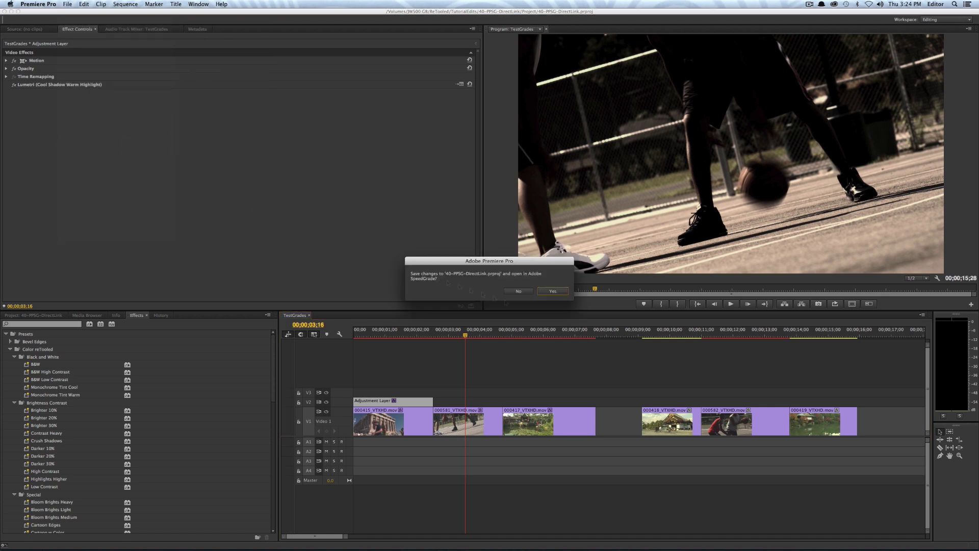
- Save and open in SpeedGrade, select basketball clip 000581 and its Primary layer
{"action": "left_click", "coordinate": [558, 292]}
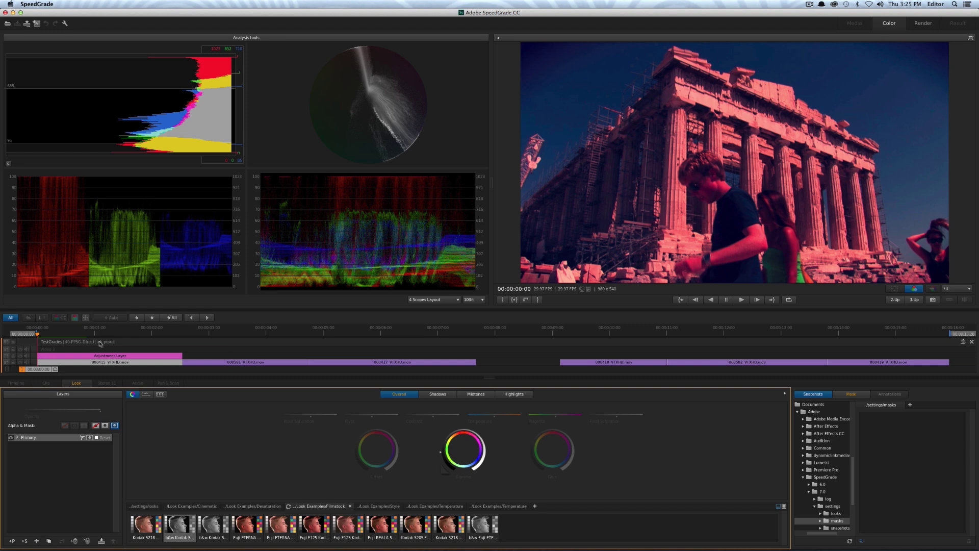
{"action": "left_click", "coordinate": [246, 362]}
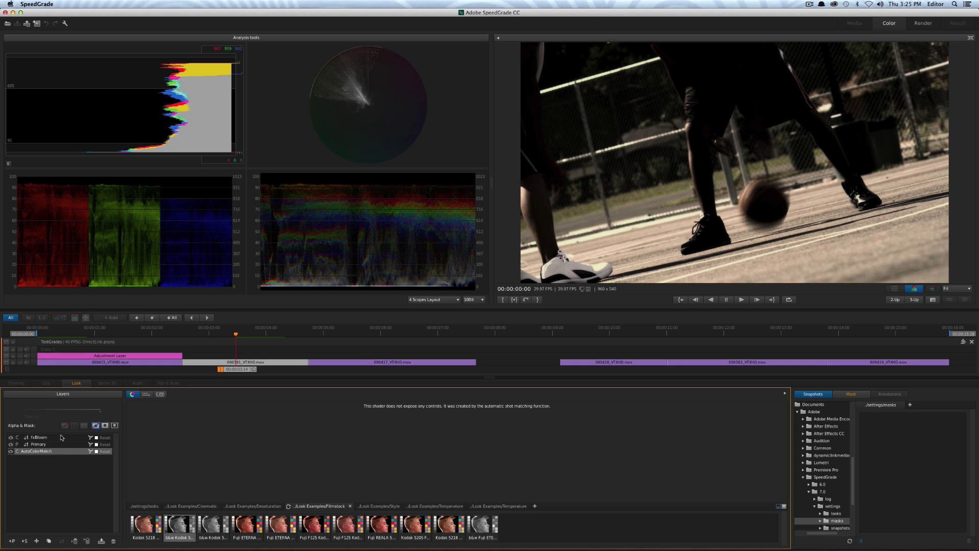
{"action": "left_click", "coordinate": [64, 437]}
{"action": "left_click", "coordinate": [58, 444]}
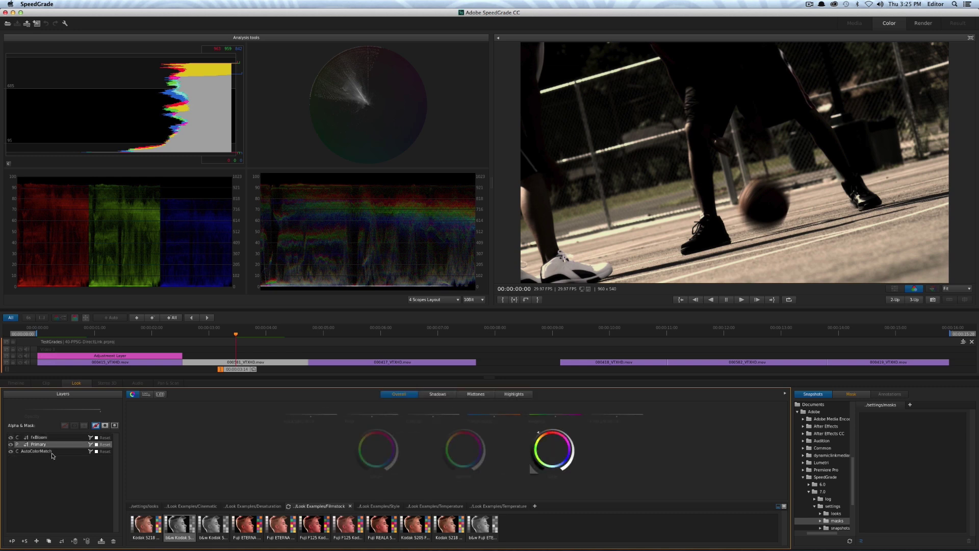
{"action": "left_click", "coordinate": [52, 452]}
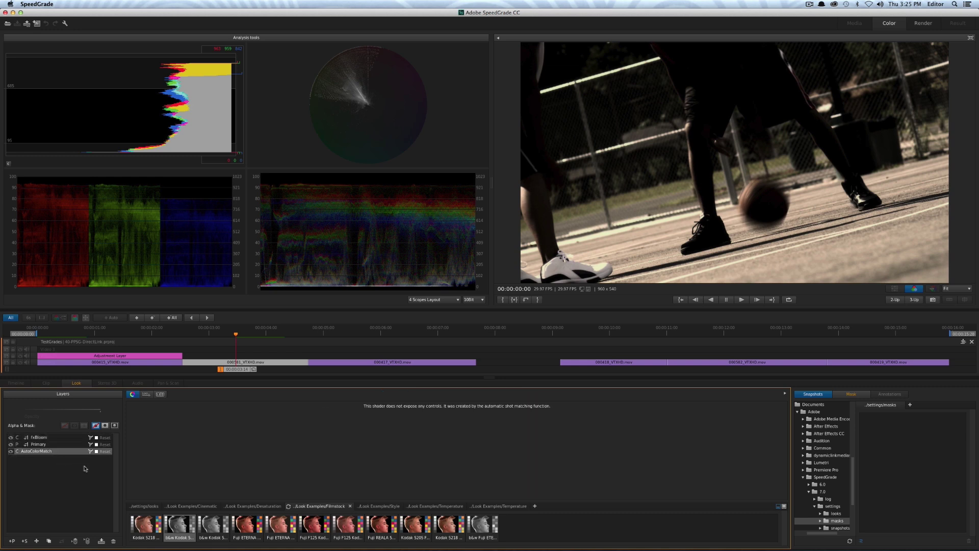
{"action": "left_click", "coordinate": [51, 445]}
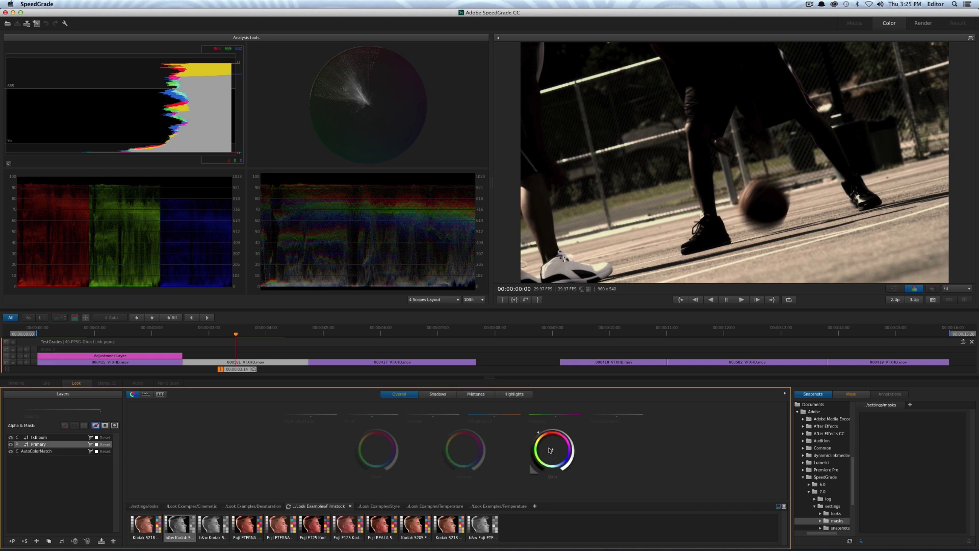
- Adjust the Gain, Gamma and Offset wheels to cool the red cast and darken slightly
{"action": "left_click_drag", "start_coordinate": [554, 451], "coordinate": [551, 448]}
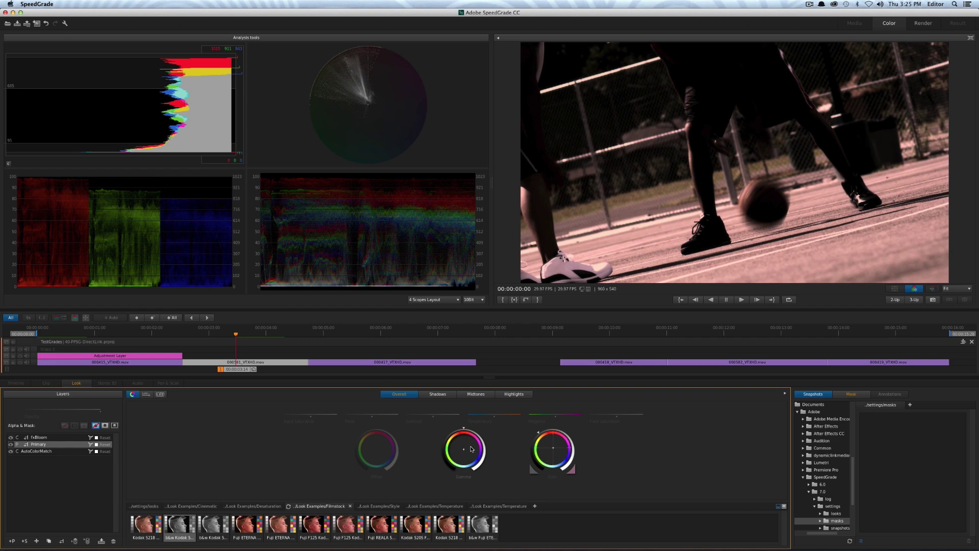
{"action": "left_click_drag", "start_coordinate": [467, 449], "coordinate": [468, 448]}
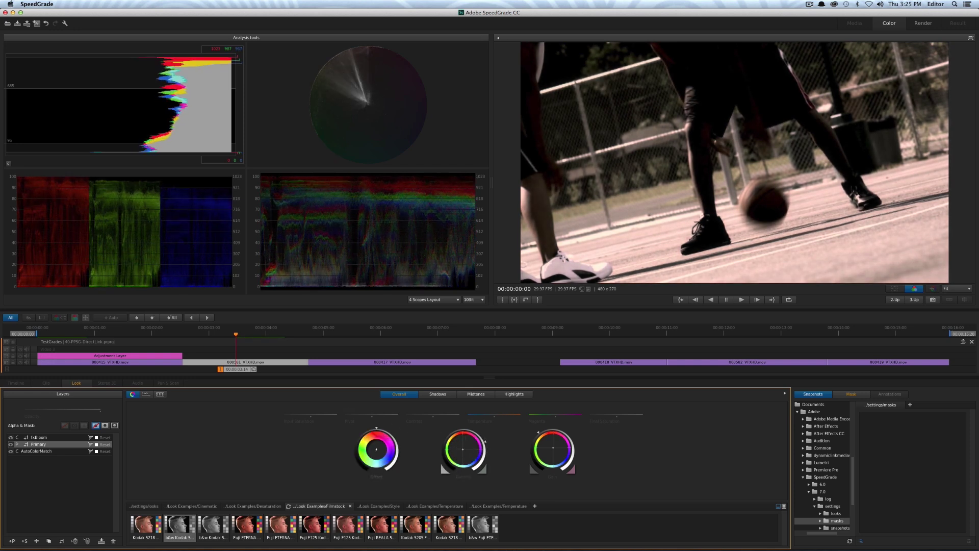
{"action": "left_click_drag", "start_coordinate": [358, 468], "coordinate": [358, 467]}
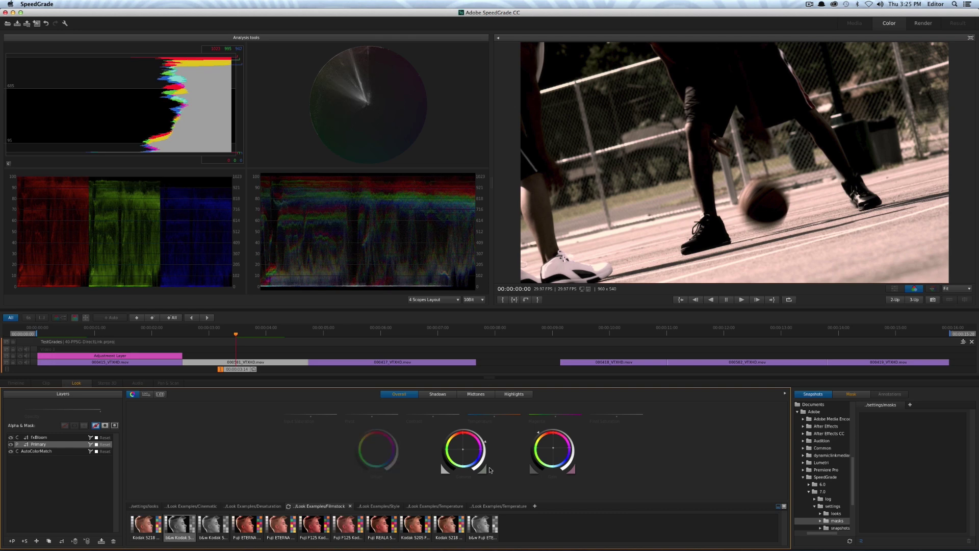
- Return the basketball shot's new grade to Premiere Pro and park the playhead at 00;00;03;12
{"action": "left_click", "coordinate": [36, 23]}
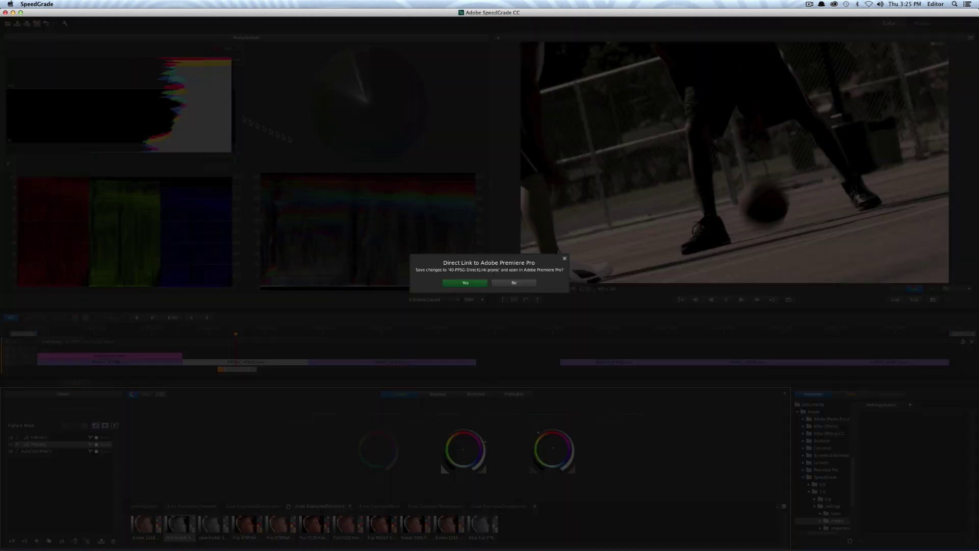
{"action": "left_click", "coordinate": [477, 283]}
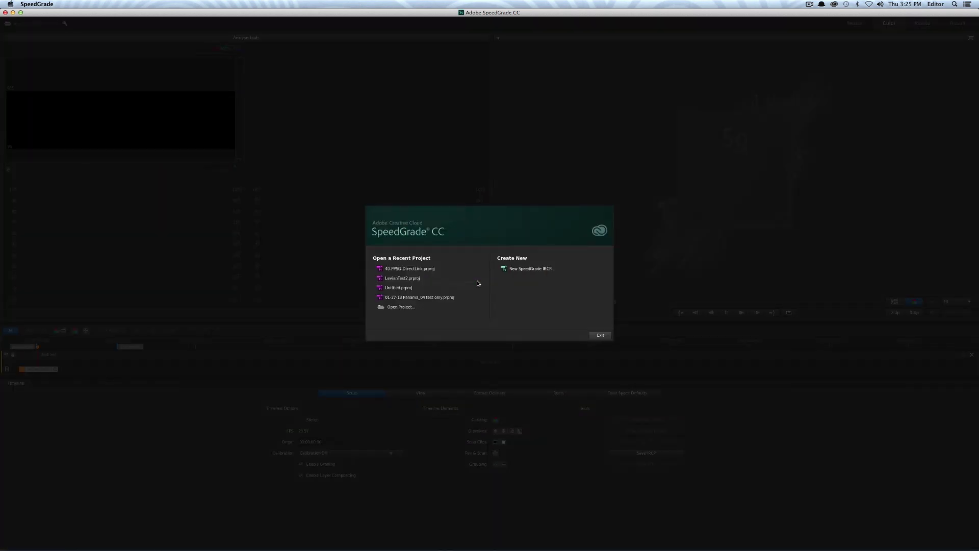
{"action": "left_click", "coordinate": [599, 335]}
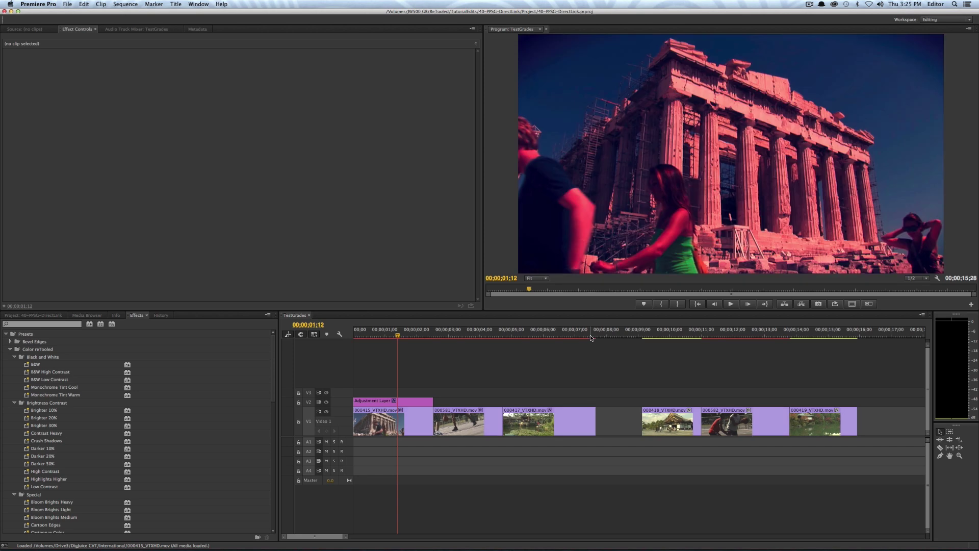
{"action": "left_click", "coordinate": [461, 334]}
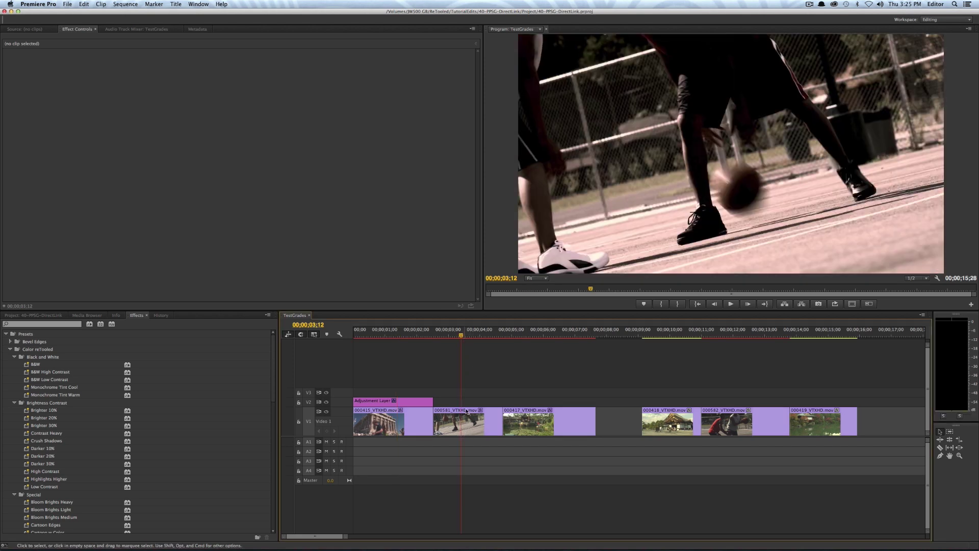
- Save the project and send the TestGrades sequence to SpeedGrade via Direct Link
{"action": "left_click", "coordinate": [68, 5]}
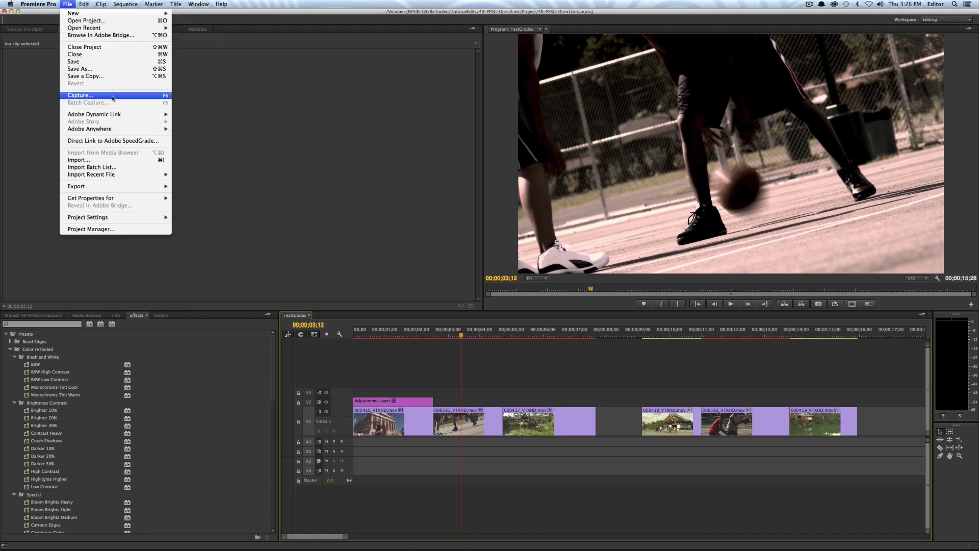
{"action": "left_click", "coordinate": [113, 141]}
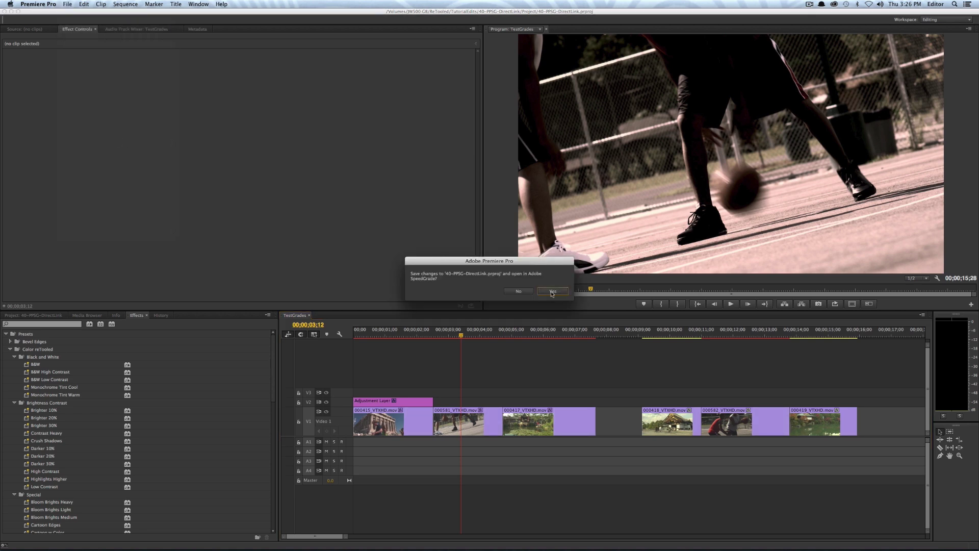
{"action": "left_click", "coordinate": [552, 292]}
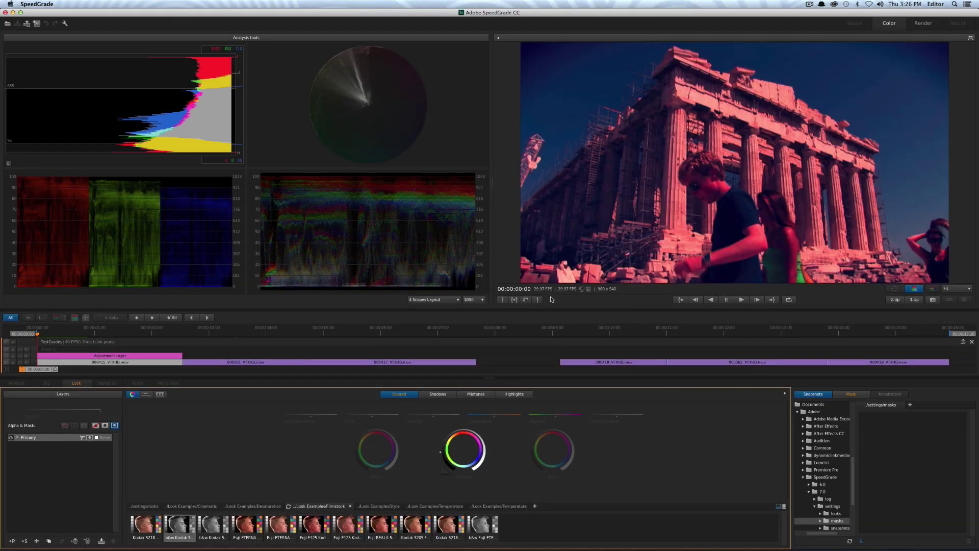
- Give temple clip 000418 a black-and-white Kodak look and push basketball clip 000582's midtones toward purple
{"action": "left_click", "coordinate": [600, 331]}
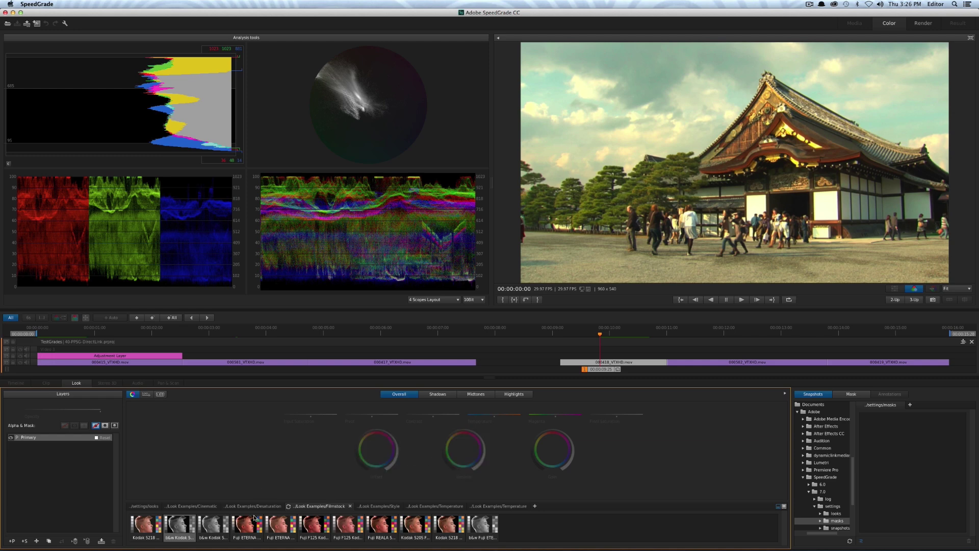
{"action": "double_click", "coordinate": [183, 526]}
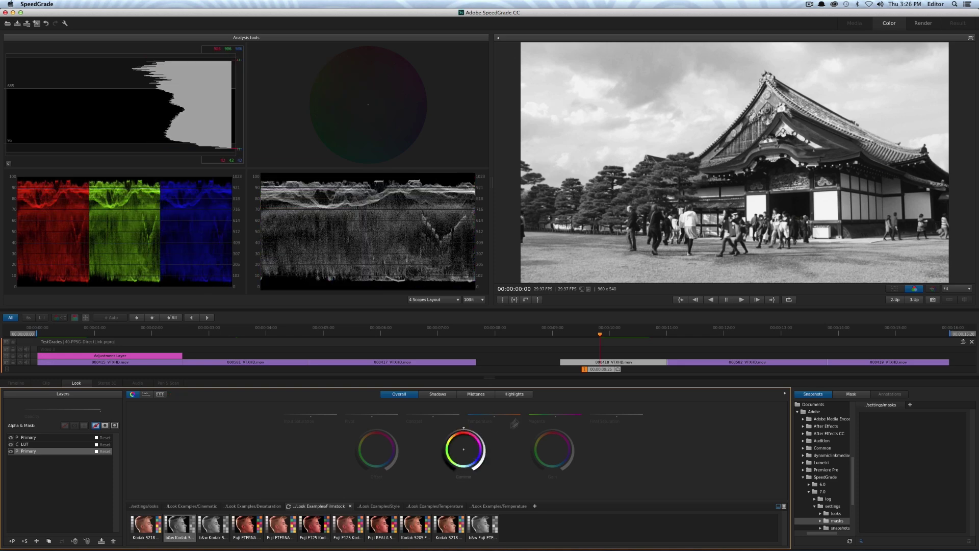
{"action": "left_click", "coordinate": [687, 335]}
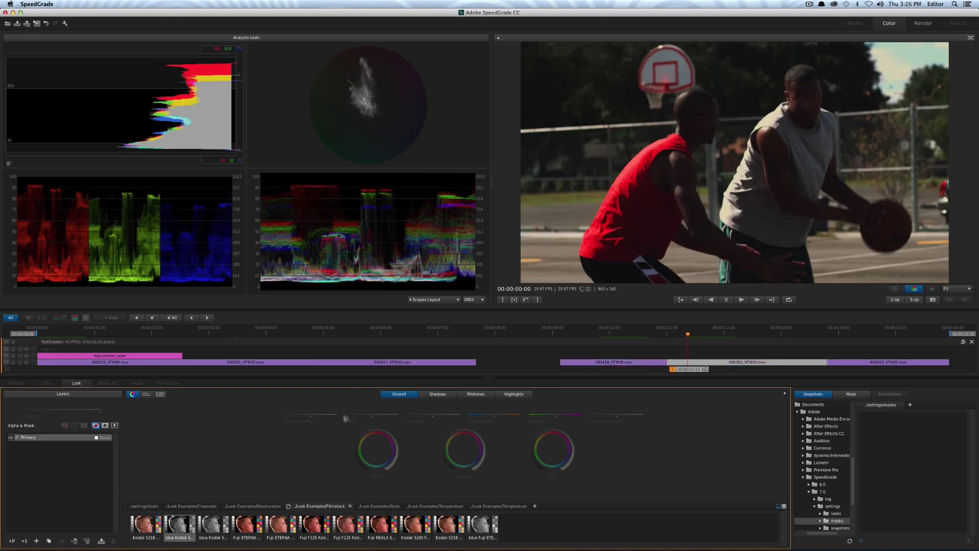
{"action": "left_click_drag", "start_coordinate": [463, 454], "coordinate": [520, 459]}
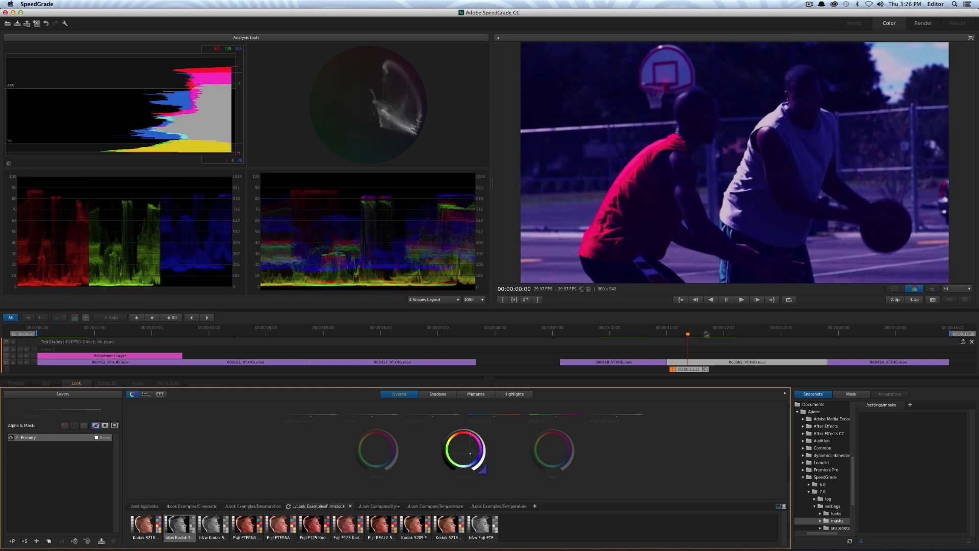
- Apply the Fuji REALA film look to garden clip 000419 with greener midtones, then send it to Premiere
{"action": "left_click_drag", "start_coordinate": [689, 335], "coordinate": [880, 335]}
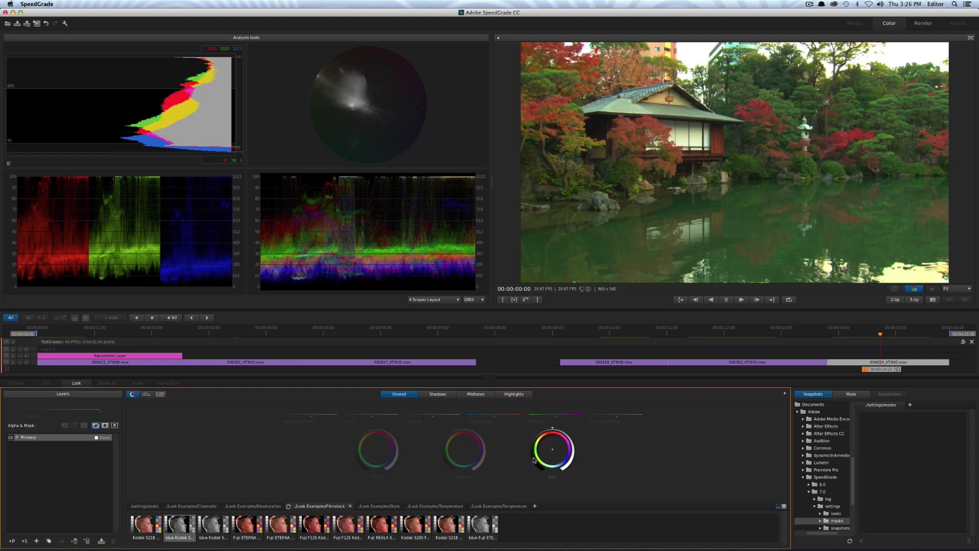
{"action": "double_click", "coordinate": [387, 526]}
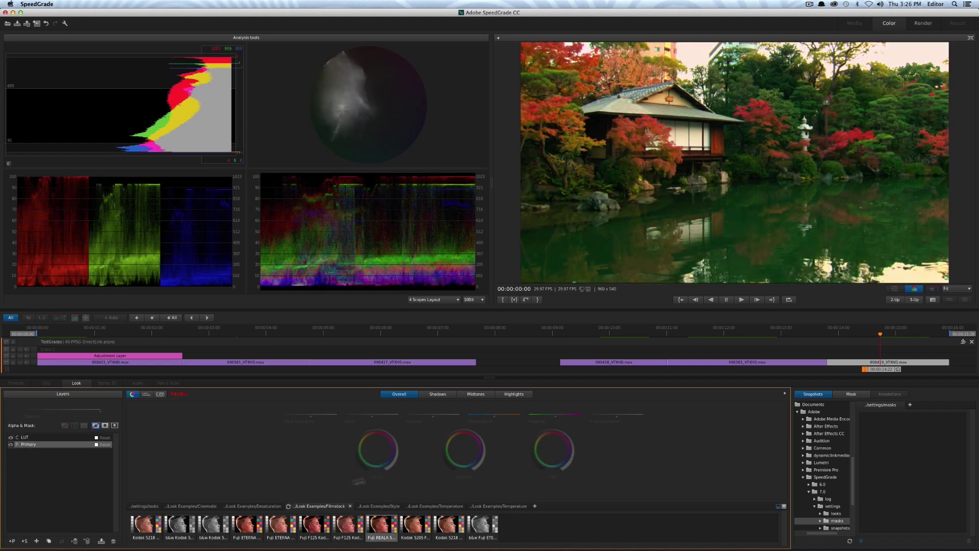
{"action": "left_click_drag", "start_coordinate": [464, 450], "coordinate": [462, 449]}
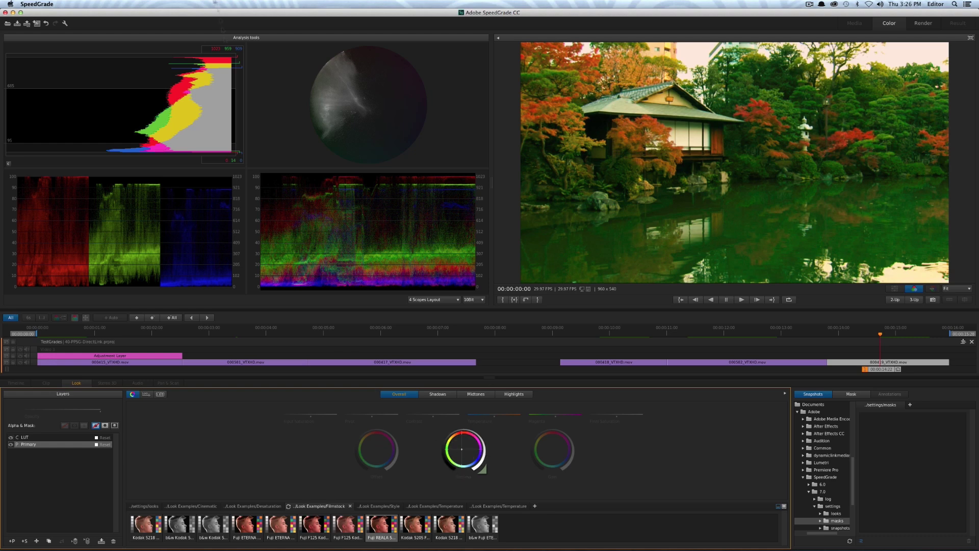
{"action": "left_click", "coordinate": [35, 24]}
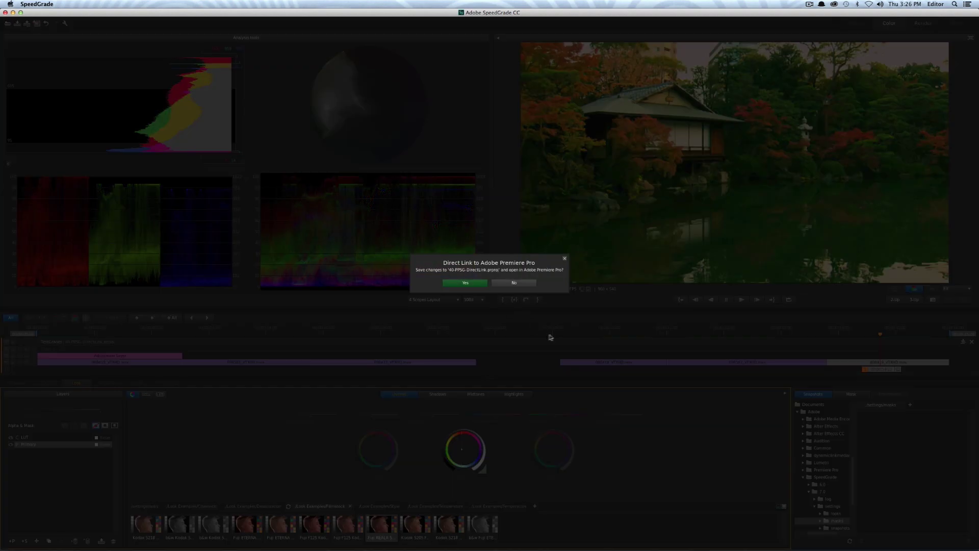
- Save, close SpeedGrade, and play back the graded clips from the black-and-white temple clip
{"action": "left_click", "coordinate": [455, 283]}
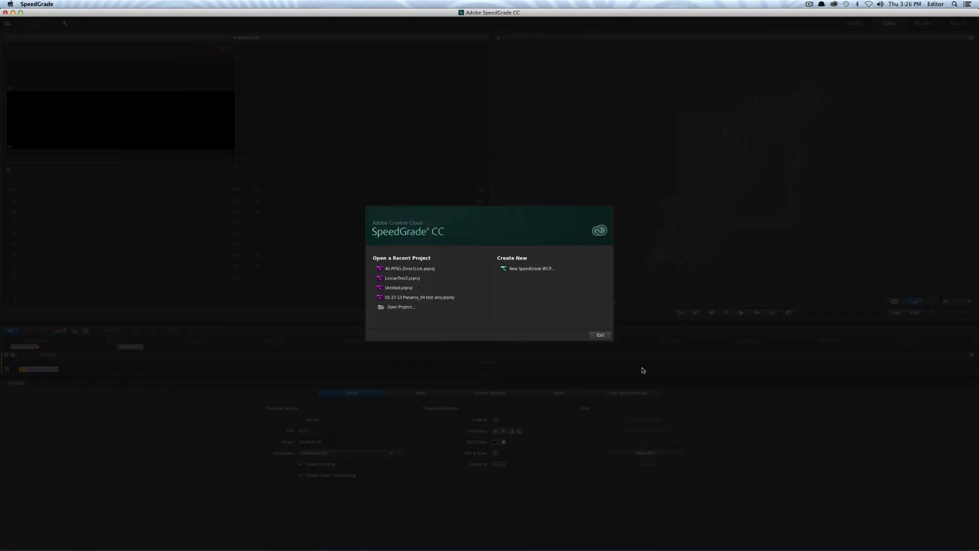
{"action": "left_click", "coordinate": [607, 335]}
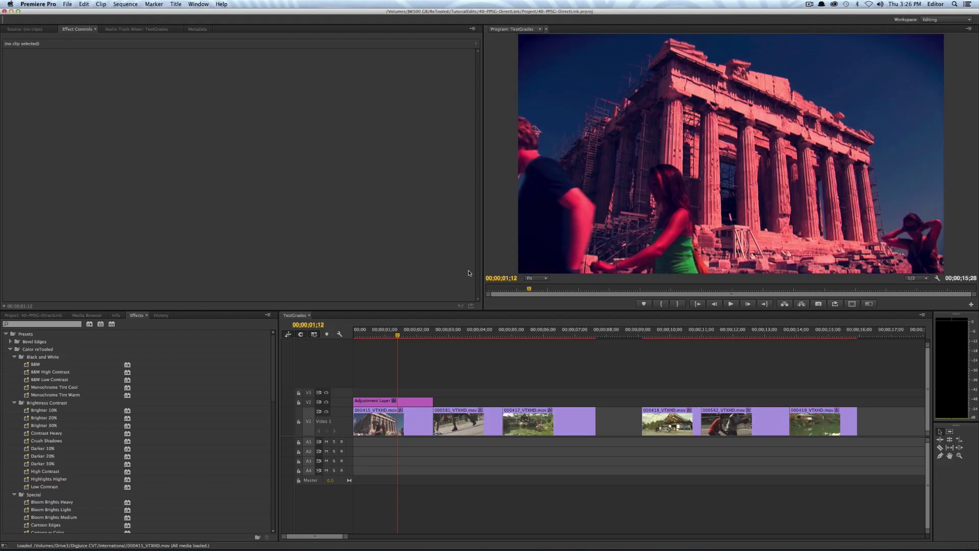
{"action": "left_click", "coordinate": [664, 338]}
{"action": "key", "text": "space"}
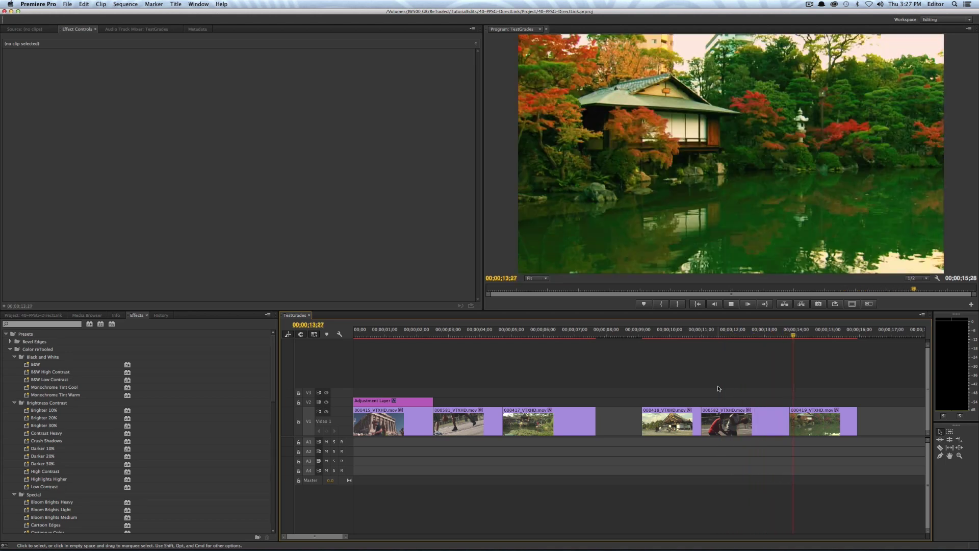
{"action": "key", "text": "space"}
- Inspect the Lumetri grade on garden clip 000419 in Effect Controls, then select the adjustment layer
{"action": "left_click", "coordinate": [810, 410]}
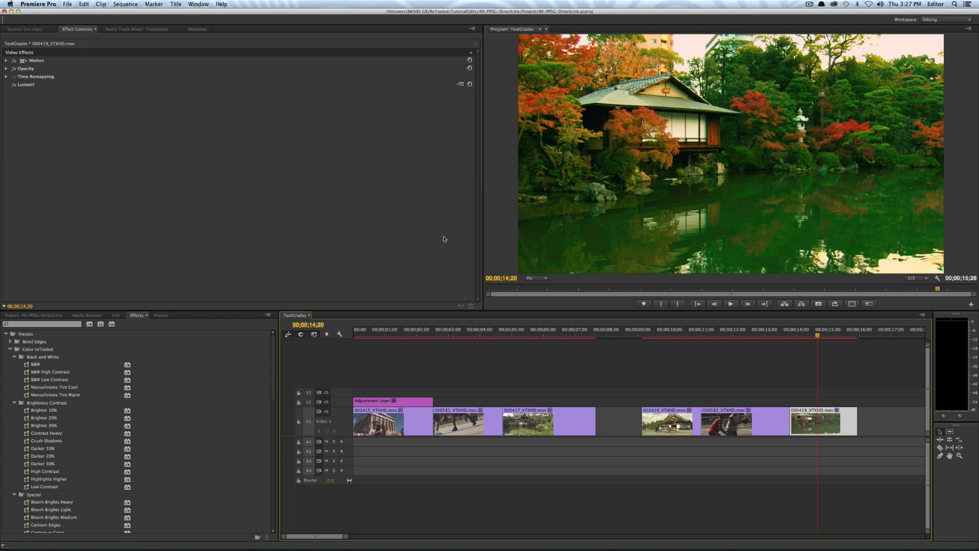
{"action": "left_click", "coordinate": [34, 86]}
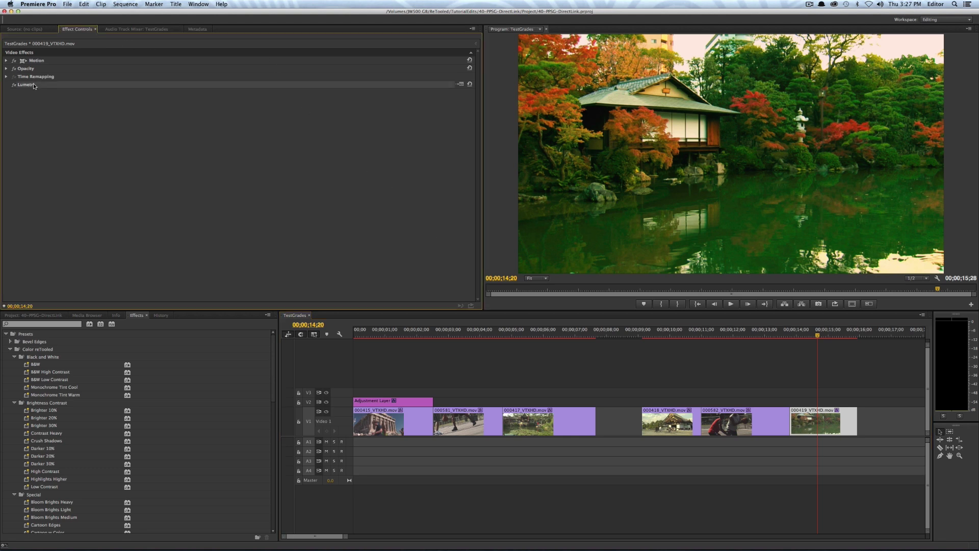
{"action": "left_click", "coordinate": [384, 335]}
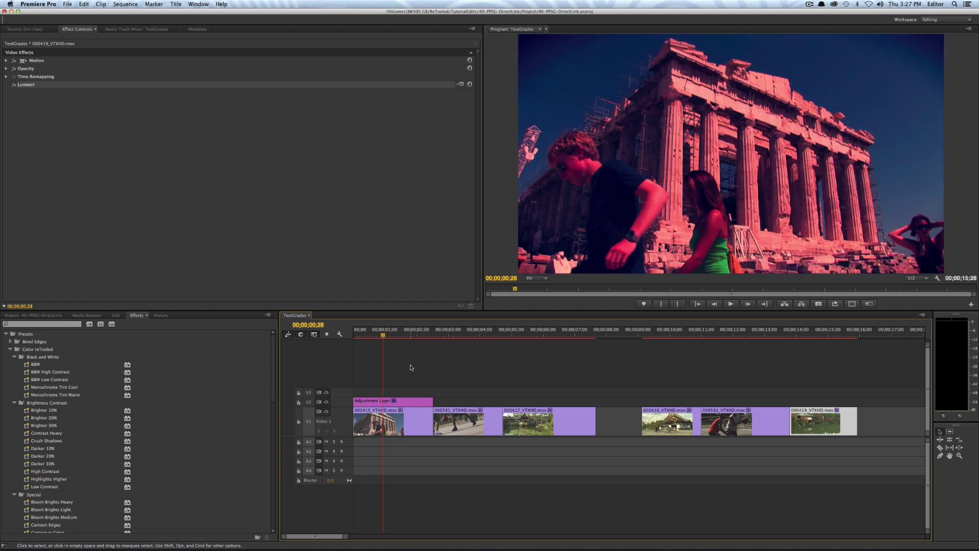
{"action": "left_click", "coordinate": [400, 401]}
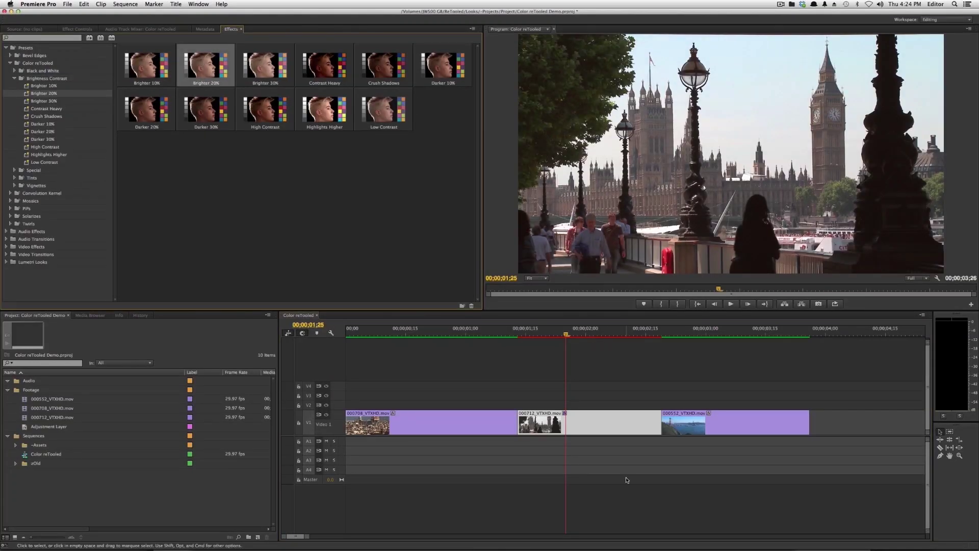
- Apply a blurry vignette and the Vignette Oval 60% look to clip 000712
{"action": "left_click", "coordinate": [35, 185]}
{"action": "double_click", "coordinate": [25, 187]}
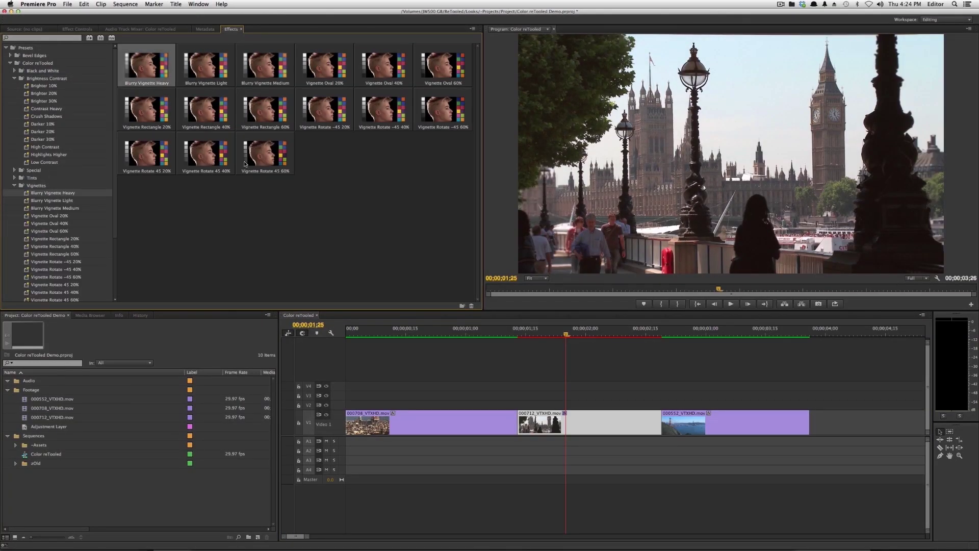
{"action": "left_click", "coordinate": [437, 72]}
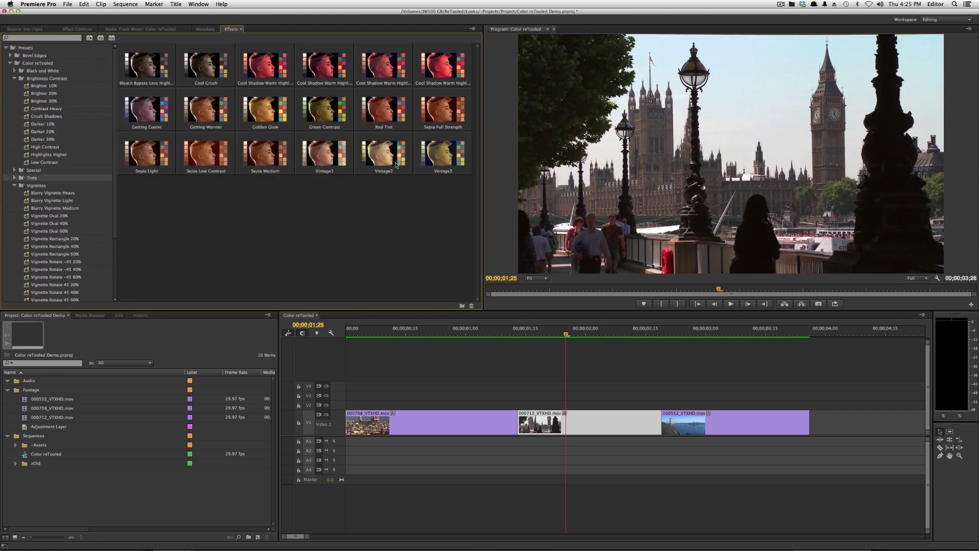
- Try vintage and cool shadow warm tint presets on the adjustment layer
{"action": "left_click", "coordinate": [395, 165]}
{"action": "left_click", "coordinate": [324, 64]}
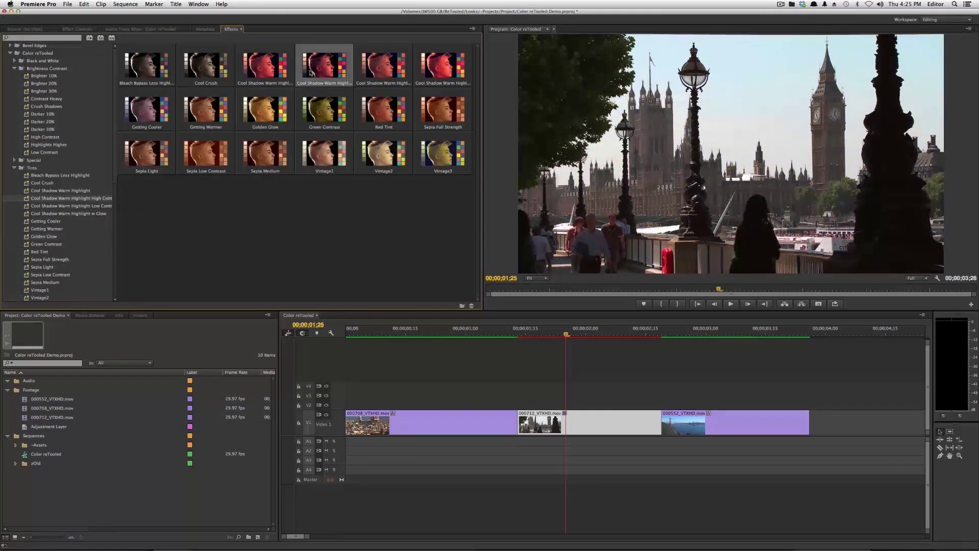
{"action": "left_click", "coordinate": [443, 64]}
{"action": "left_click", "coordinate": [29, 426]}
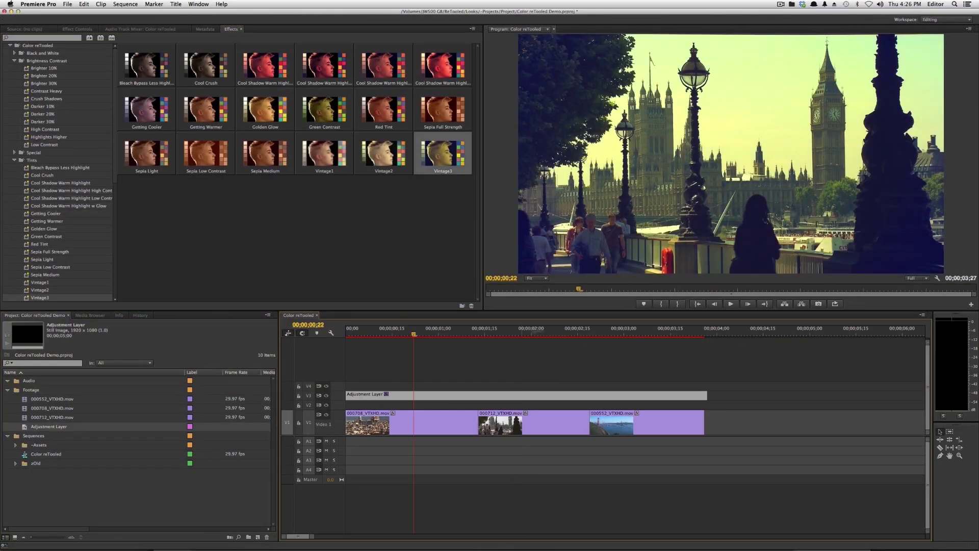
- Compare the Golden Gate and London clips with the V3 adjustment layer track switched off
{"action": "left_click", "coordinate": [668, 333]}
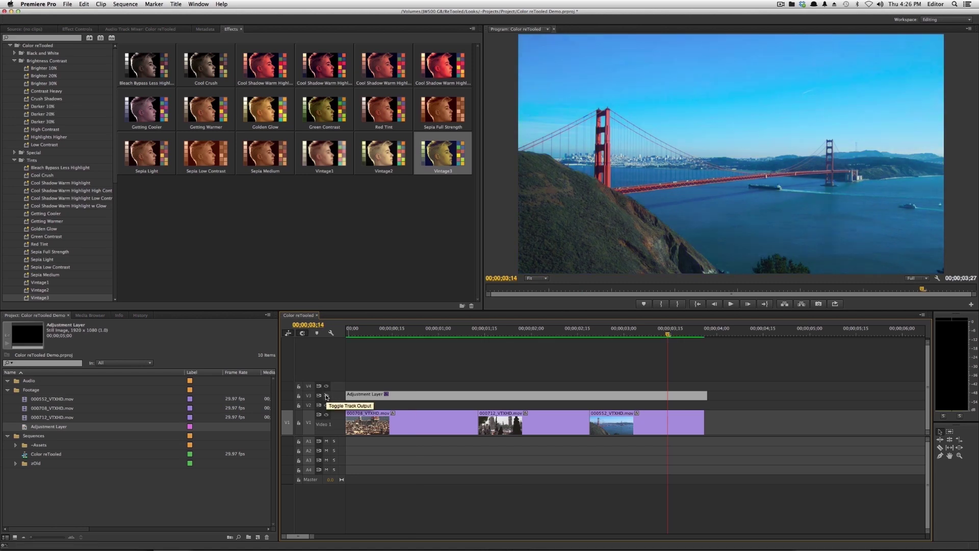
{"action": "left_click", "coordinate": [331, 332]}
{"action": "left_click", "coordinate": [382, 395]}
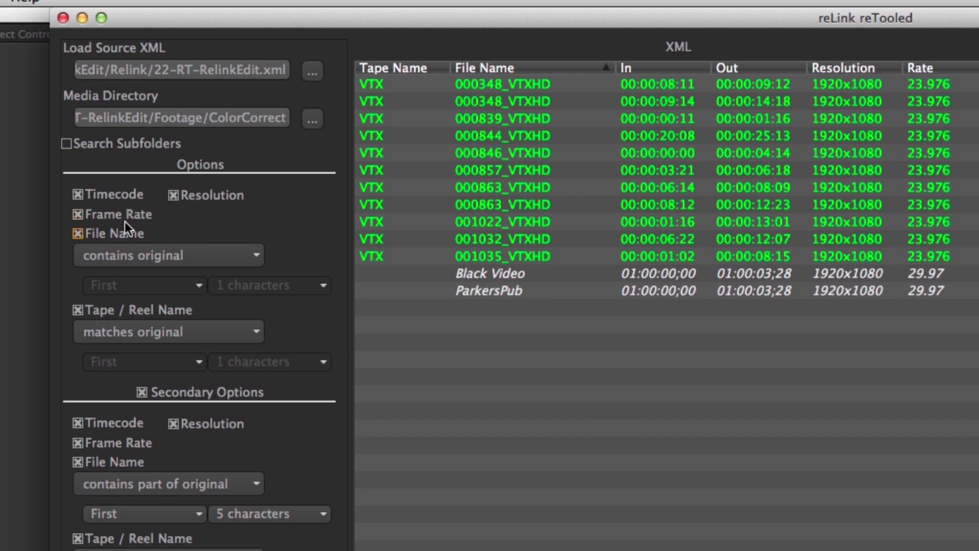
- Keep file name matching as 'contains original' and tape name matching as 'matches original'
{"action": "left_click", "coordinate": [163, 259]}
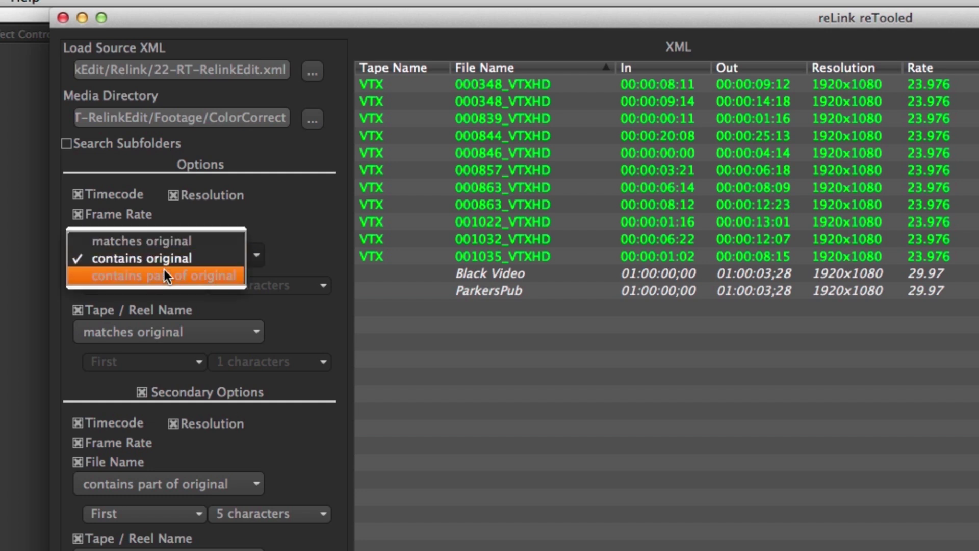
{"action": "left_click", "coordinate": [322, 234]}
{"action": "left_click", "coordinate": [236, 331]}
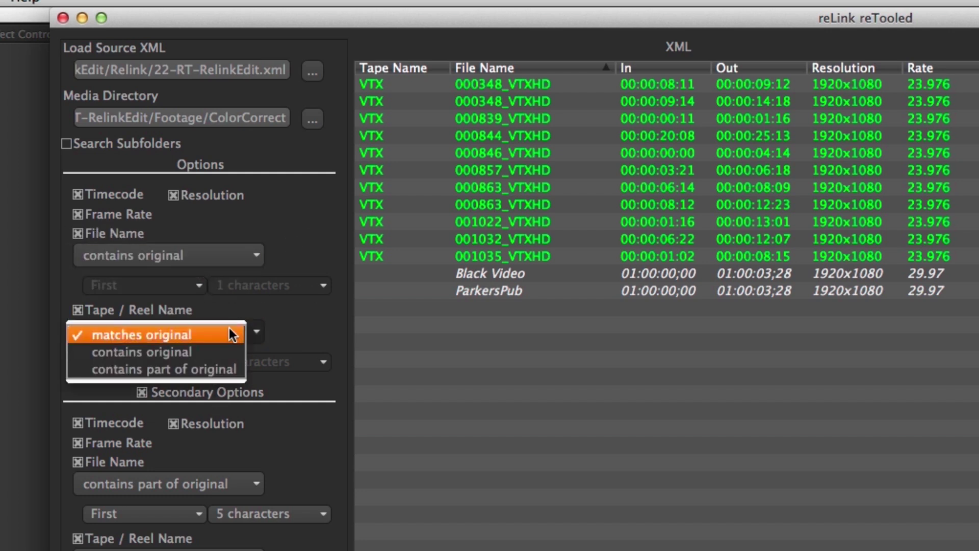
{"action": "left_click", "coordinate": [284, 329]}
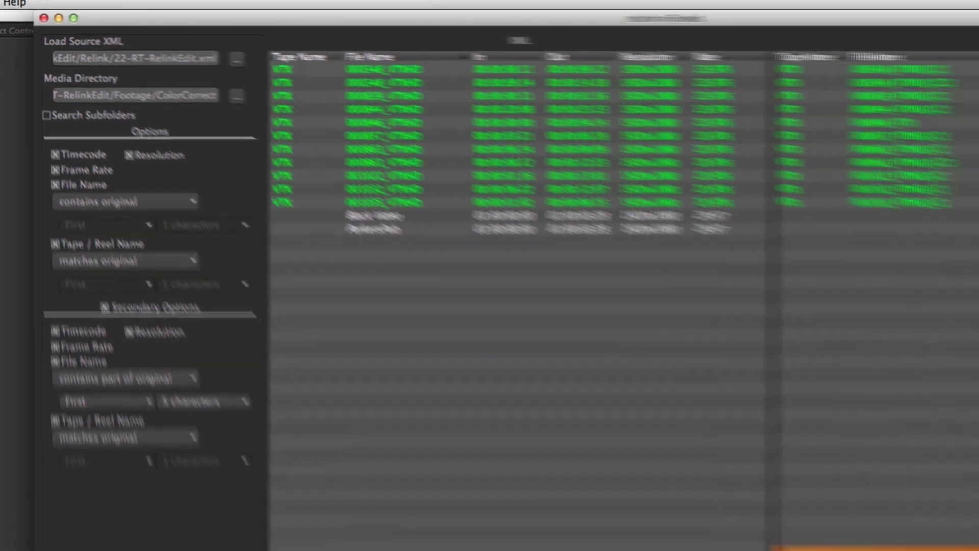
- Enter the prefix 'relinked' and save the relinked XML
{"action": "left_click", "coordinate": [652, 450]}
{"action": "type", "text": "relinked"}
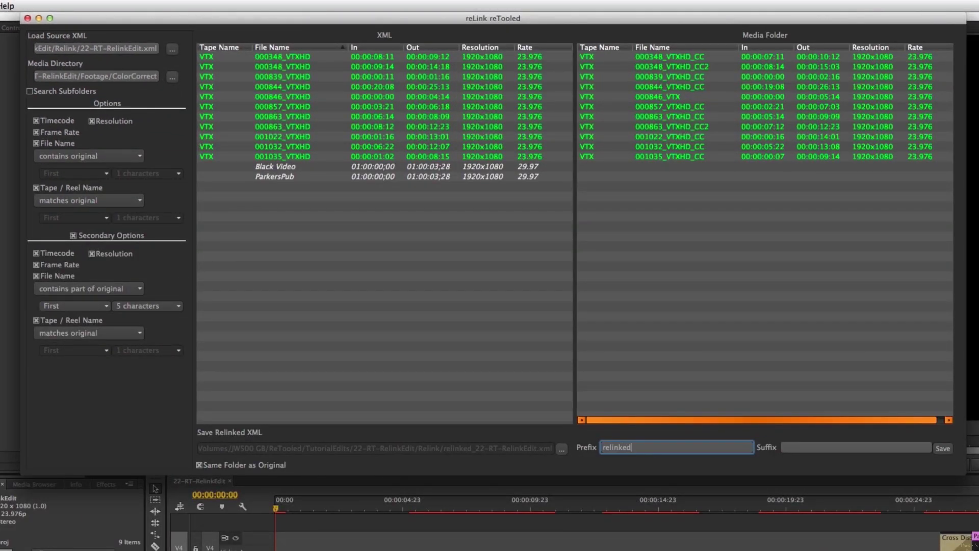
{"action": "left_click", "coordinate": [943, 448]}
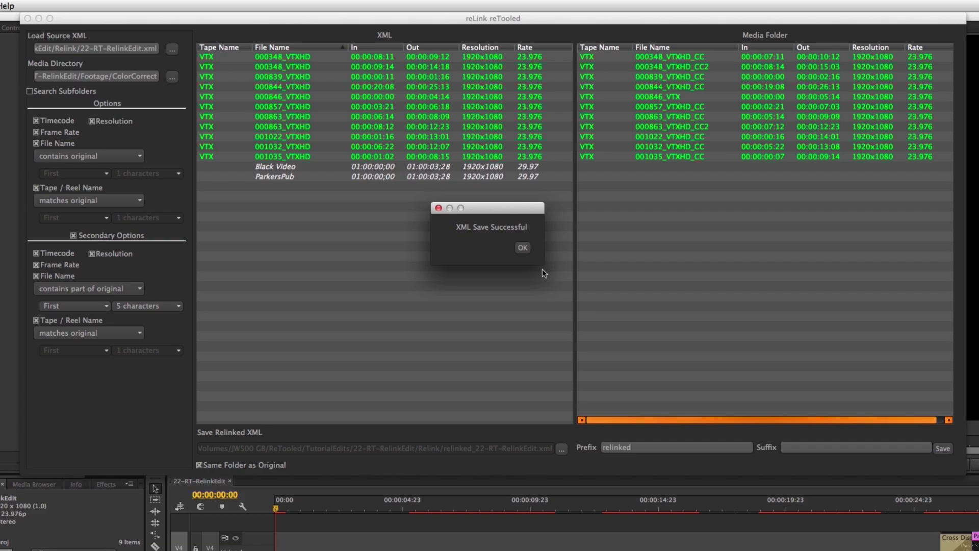